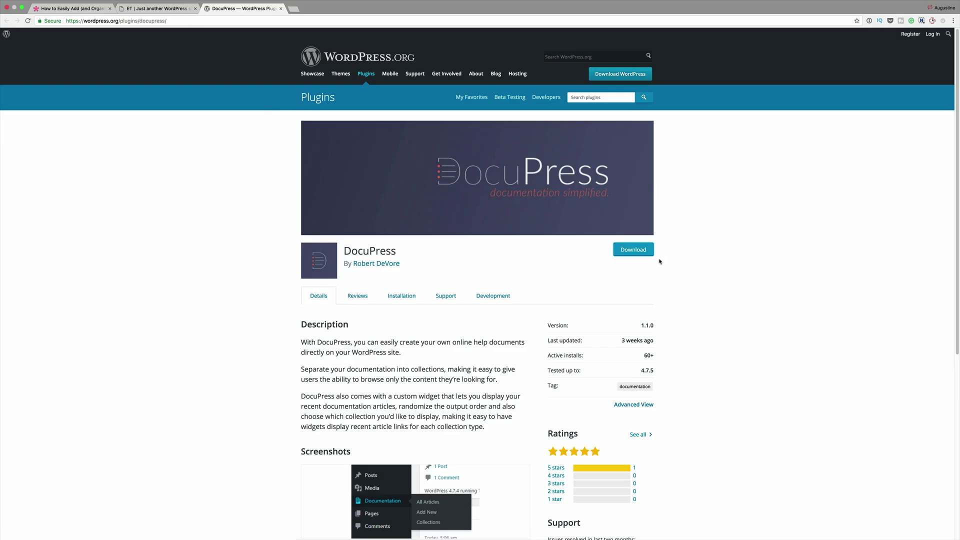
# Return to the 'ET | Just another WordPress site' tab and close the DocuPress plugin tab
pyautogui.click(172, 10)
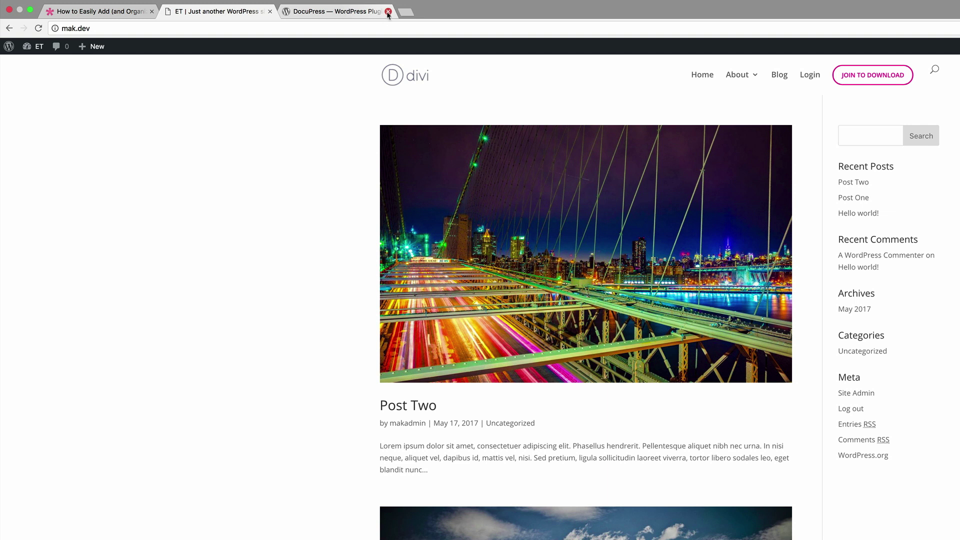
pyautogui.click(281, 9)
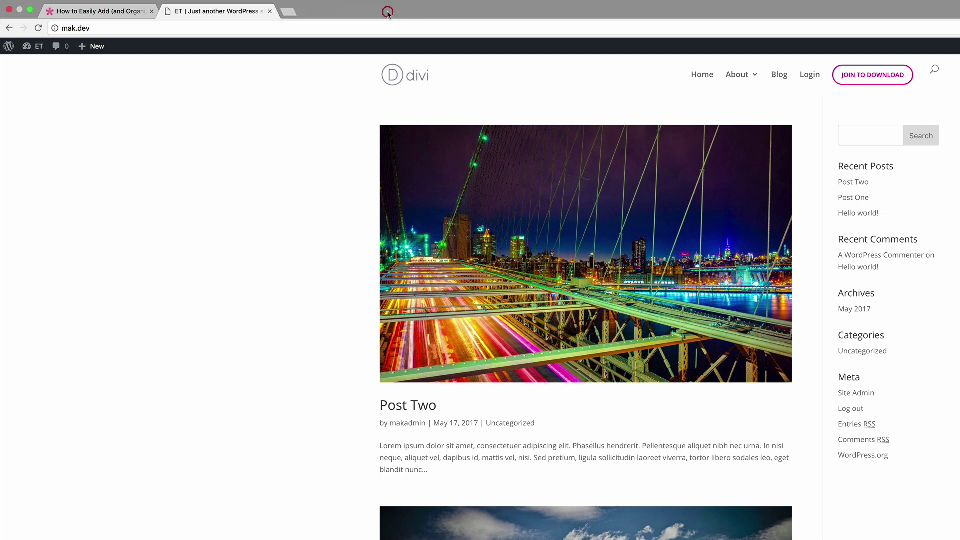
# From the admin dashboard, bring up the Upload Plugin form under Plugins > Add New
pyautogui.moveTo(39, 48)
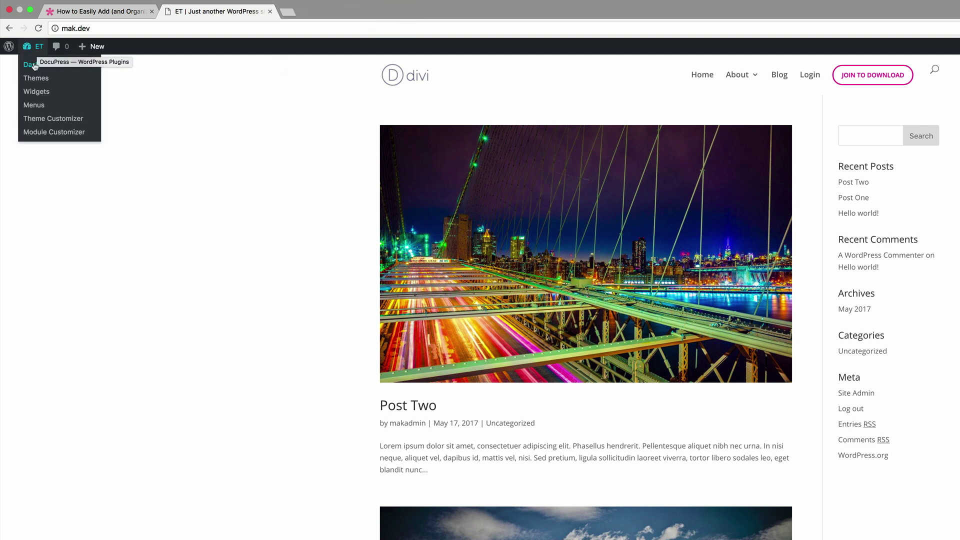
pyautogui.click(32, 66)
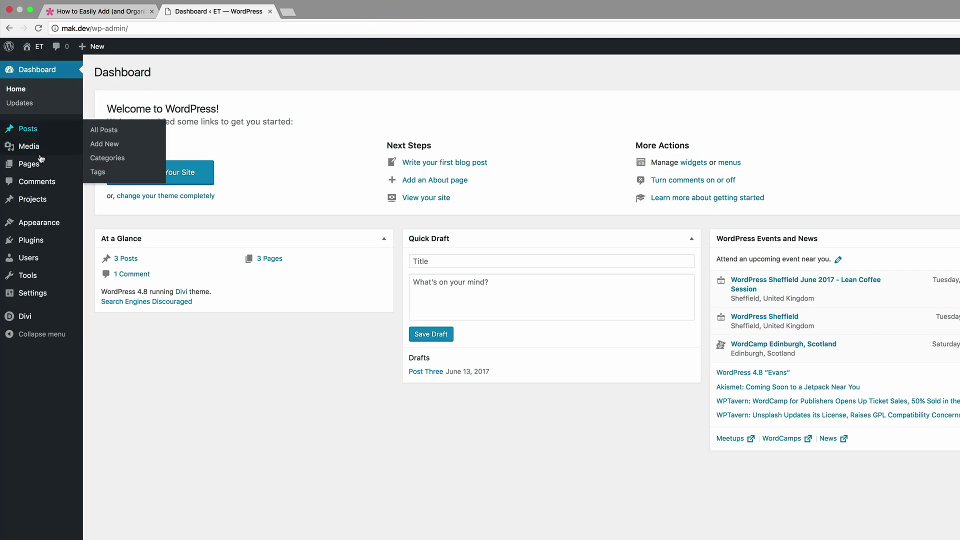
pyautogui.moveTo(41, 136)
pyautogui.moveTo(45, 241)
pyautogui.click(96, 256)
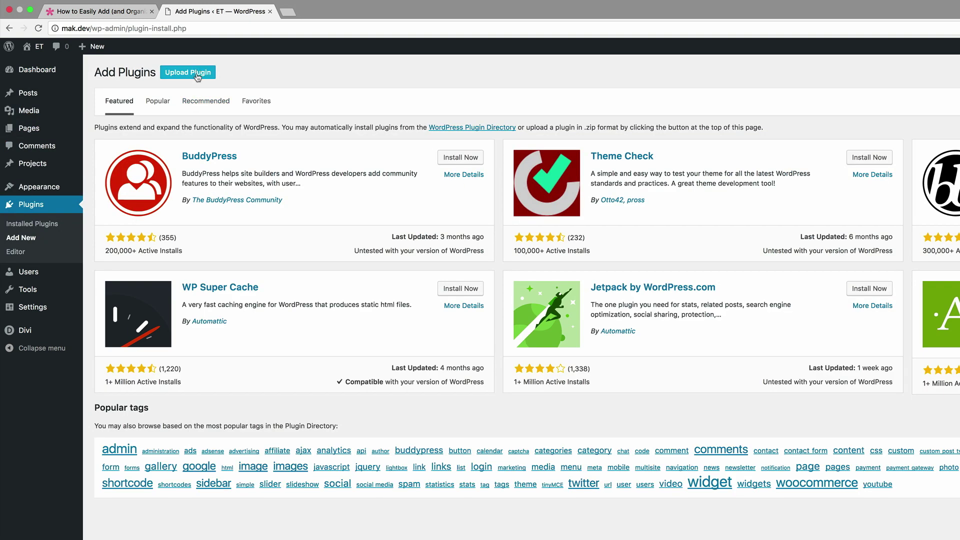
pyautogui.click(198, 73)
# Upload docupress.1.1.0.zip from Downloads, install it, and activate the plugin
pyautogui.click(627, 165)
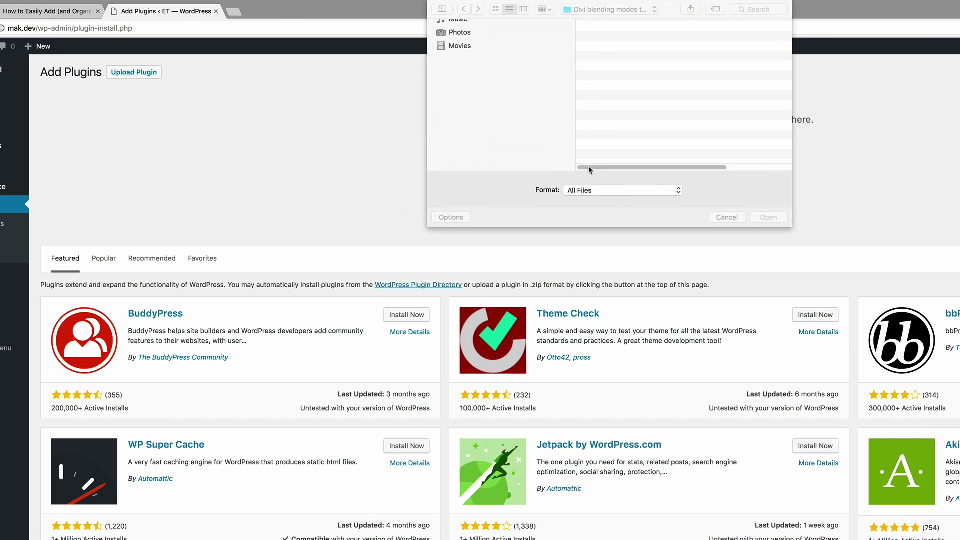
pyautogui.click(480, 93)
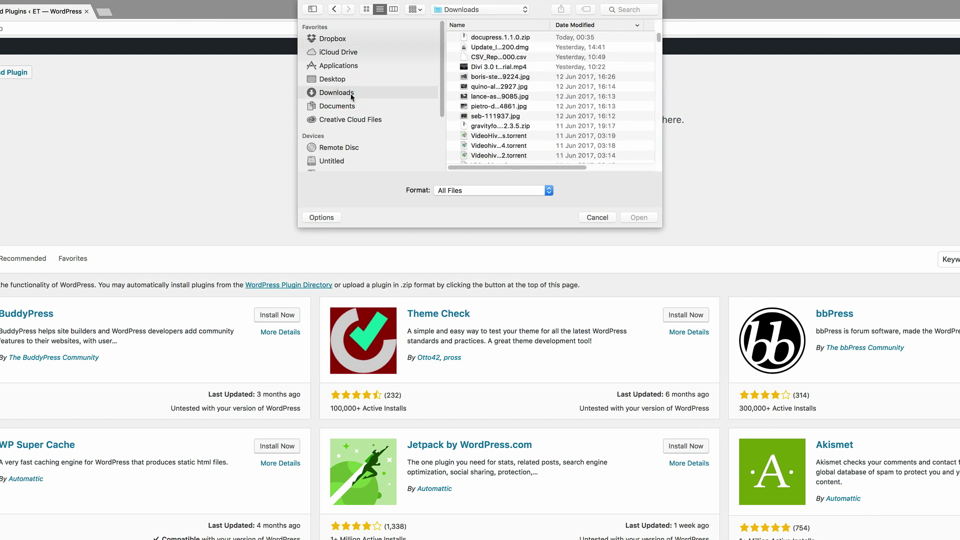
pyautogui.doubleClick(498, 38)
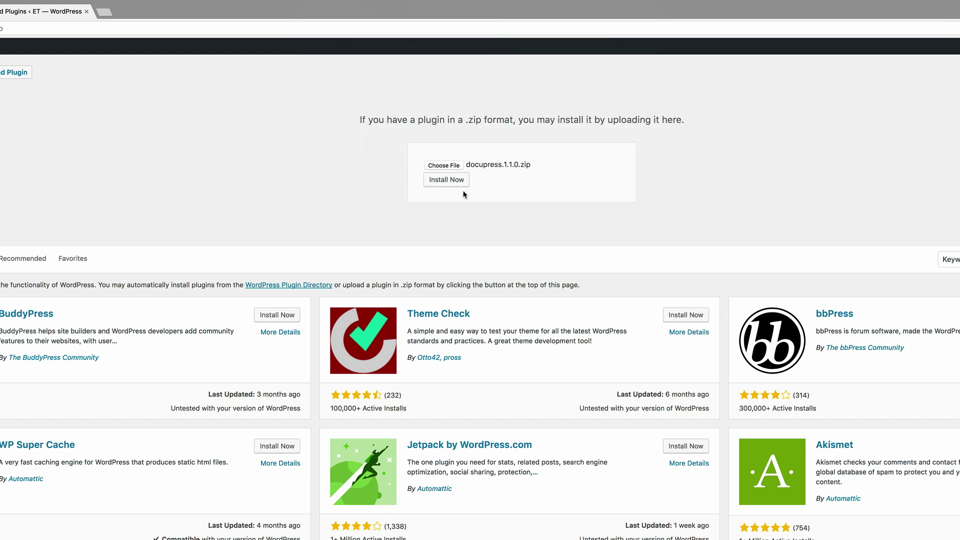
pyautogui.click(447, 180)
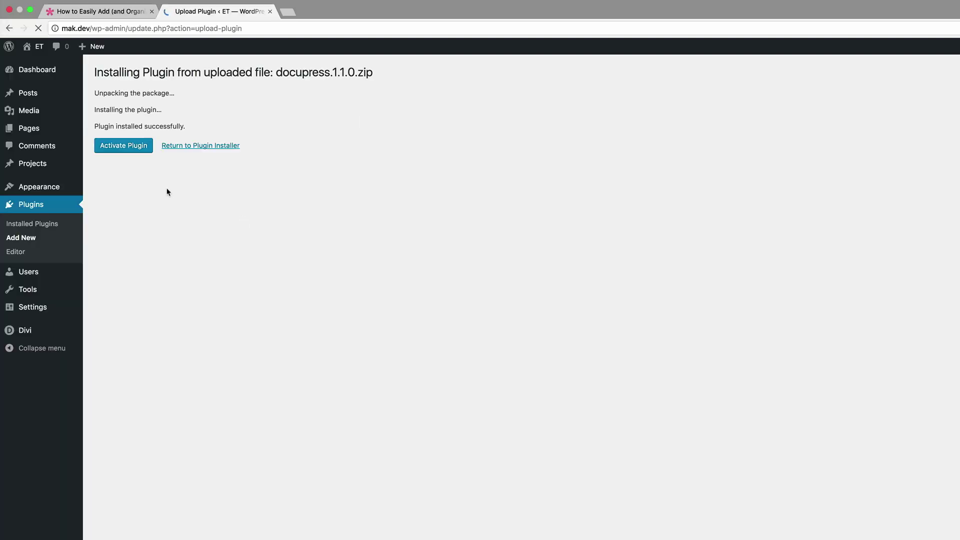
pyautogui.click(131, 146)
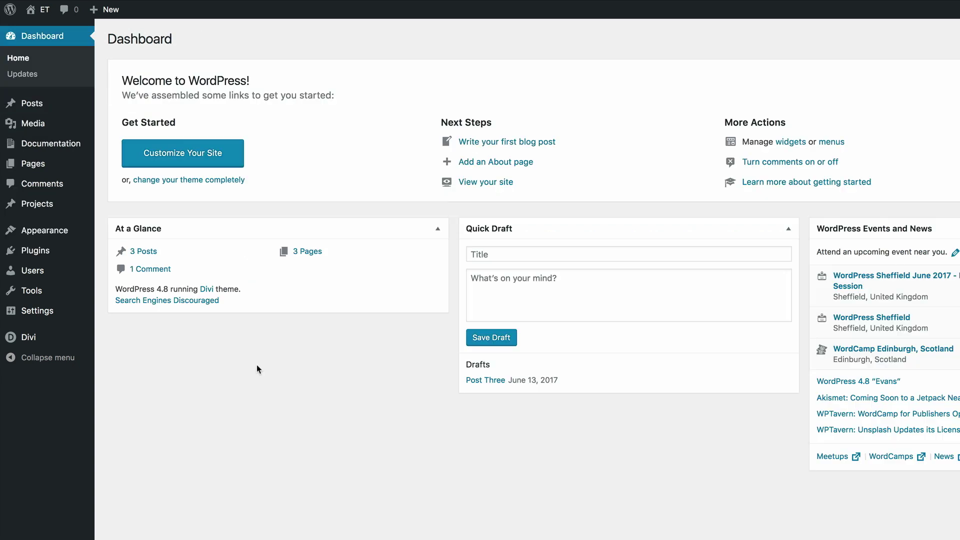
pyautogui.moveTo(77, 158)
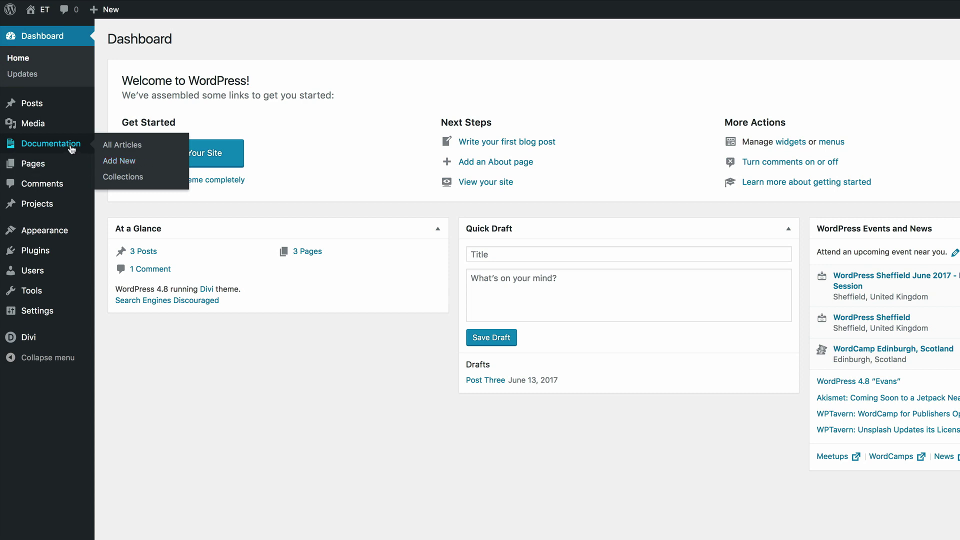
# Add a documentation collection named 'Collection One' with slug 'collection-one'
pyautogui.click(133, 178)
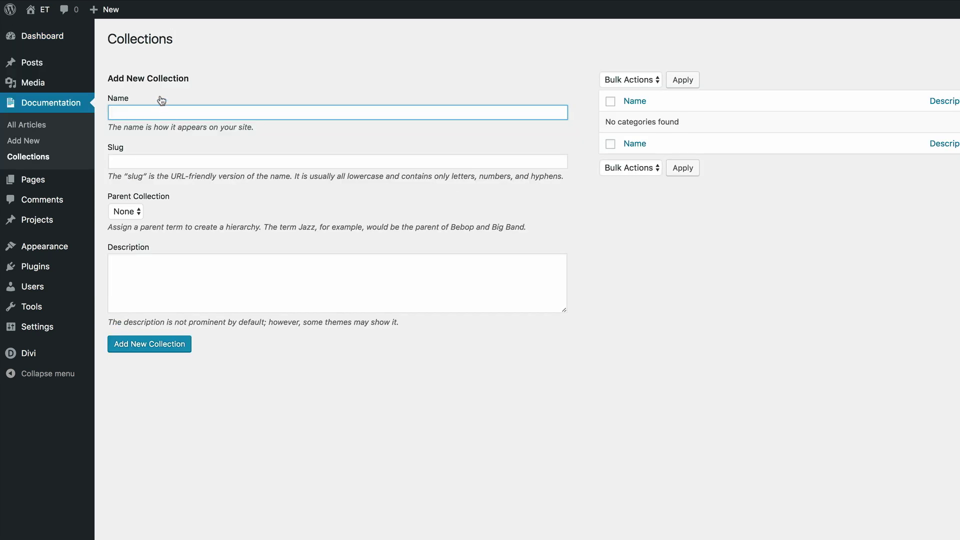
pyautogui.write('Collection One')
pyautogui.click(167, 162)
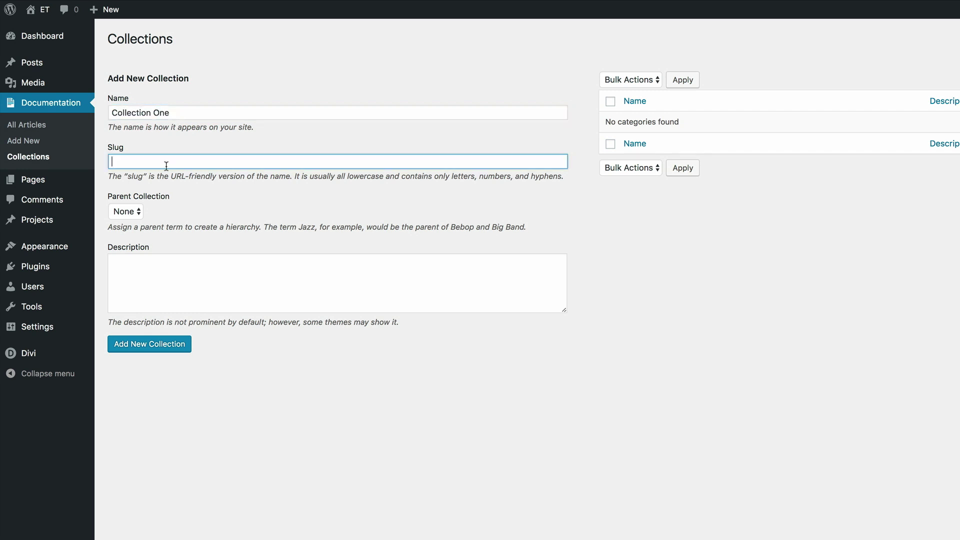
pyautogui.write('collection-one')
pyautogui.click(149, 344)
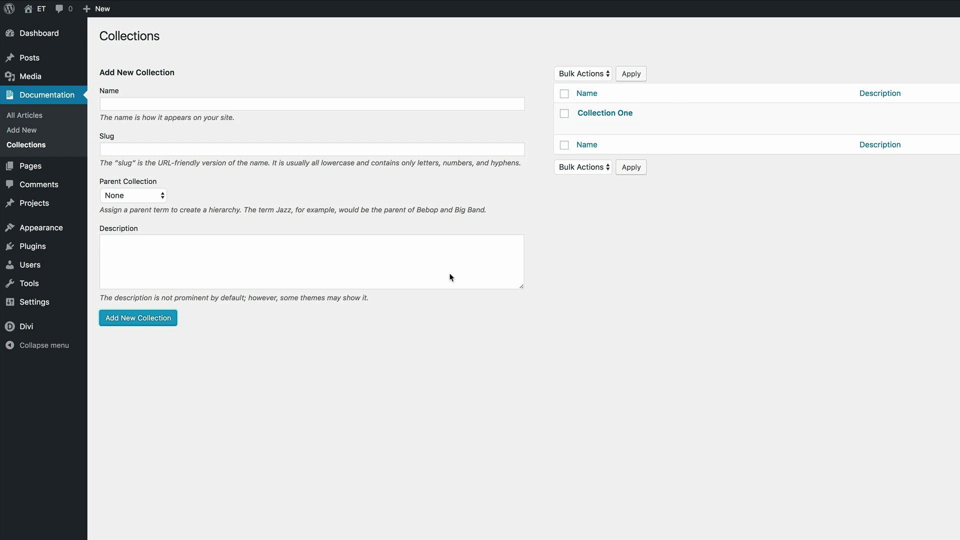
# Add a second collection named 'ET Articles' with slug 'et articles'
pyautogui.click(216, 103)
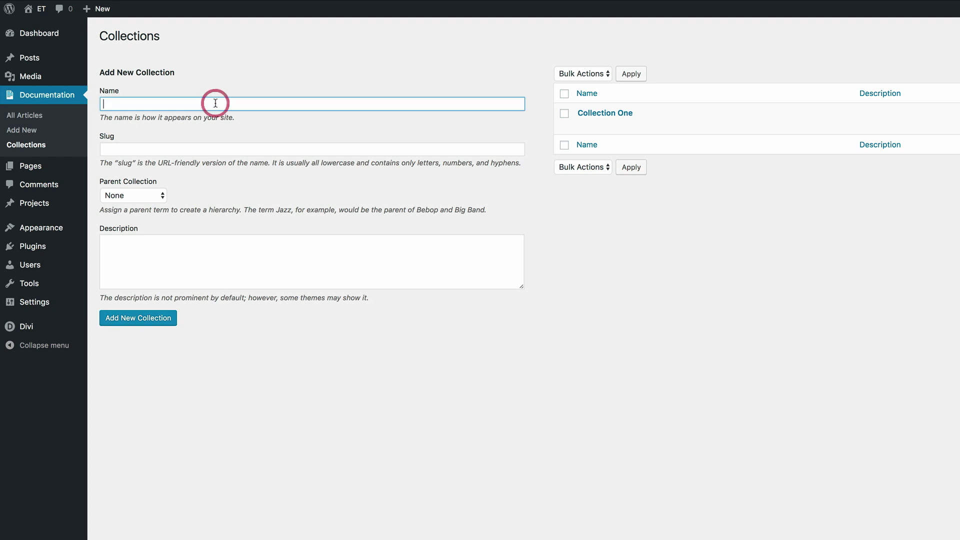
pyautogui.write('ET Articles')
pyautogui.click(200, 148)
pyautogui.write('et articles')
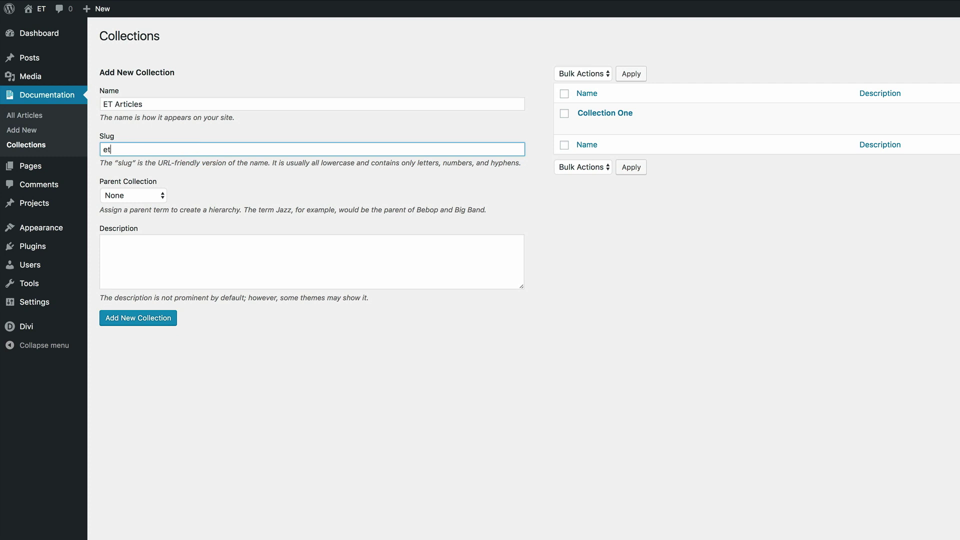
pyautogui.click(155, 320)
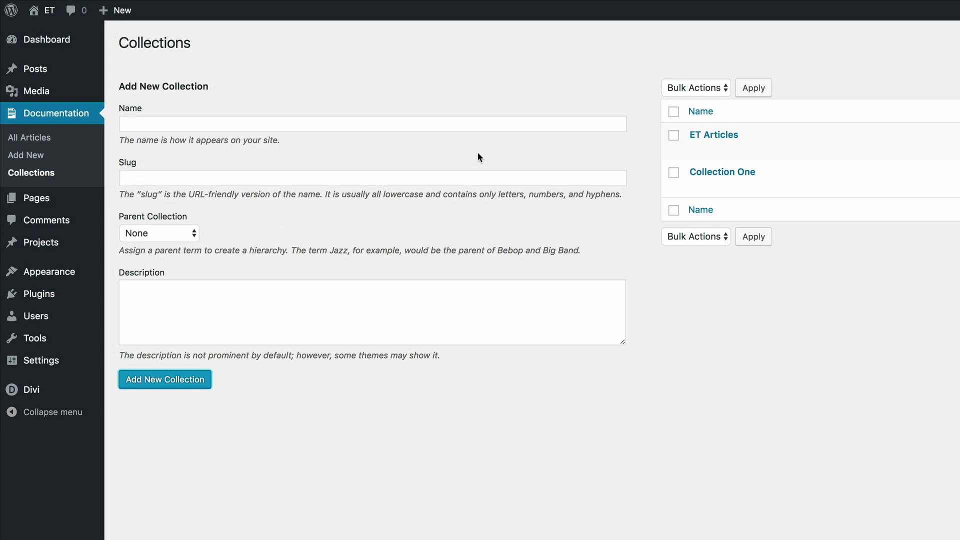
pyautogui.click(39, 157)
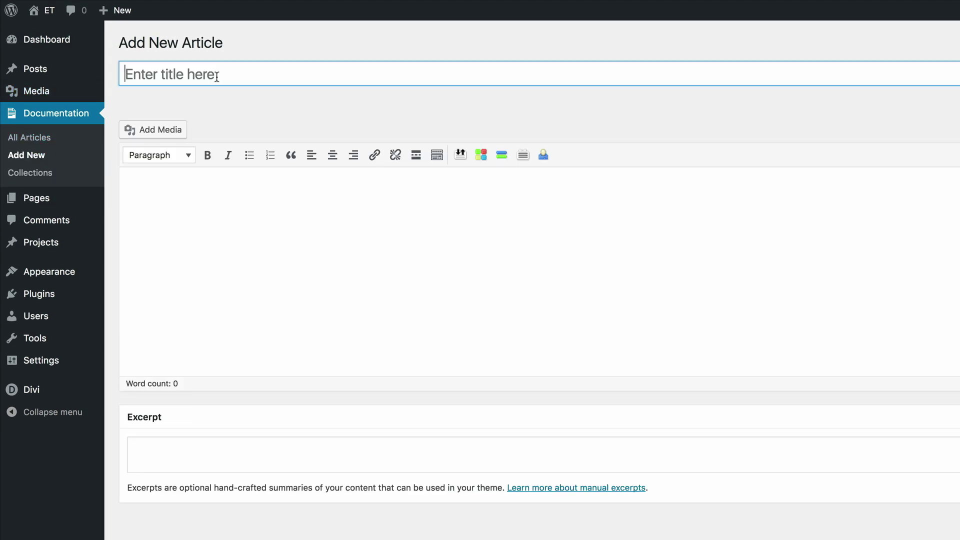
# Title a new article 'Article One' and paste placeholder paragraphs into its body
pyautogui.click(217, 77)
pyautogui.write('Ar')
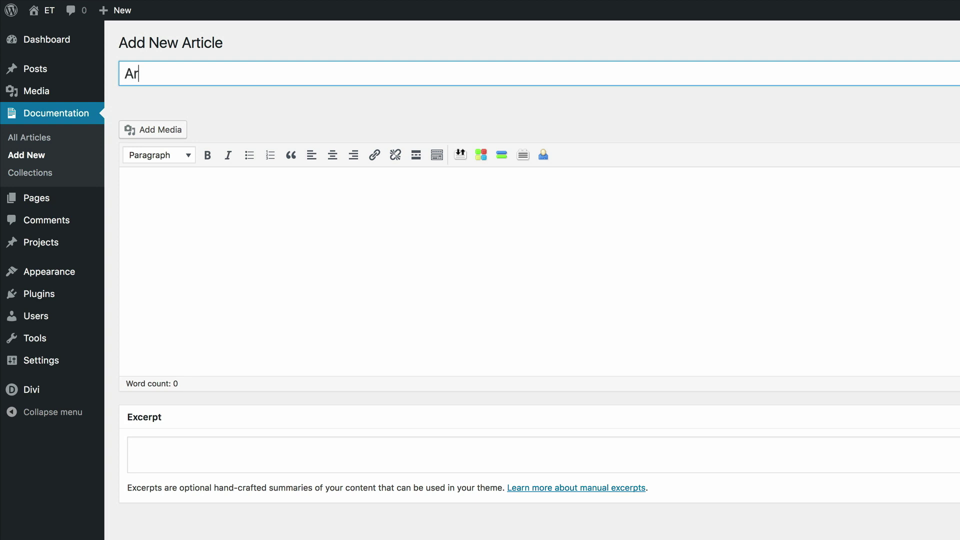
pyautogui.write('ticle One')
pyautogui.click(239, 193)
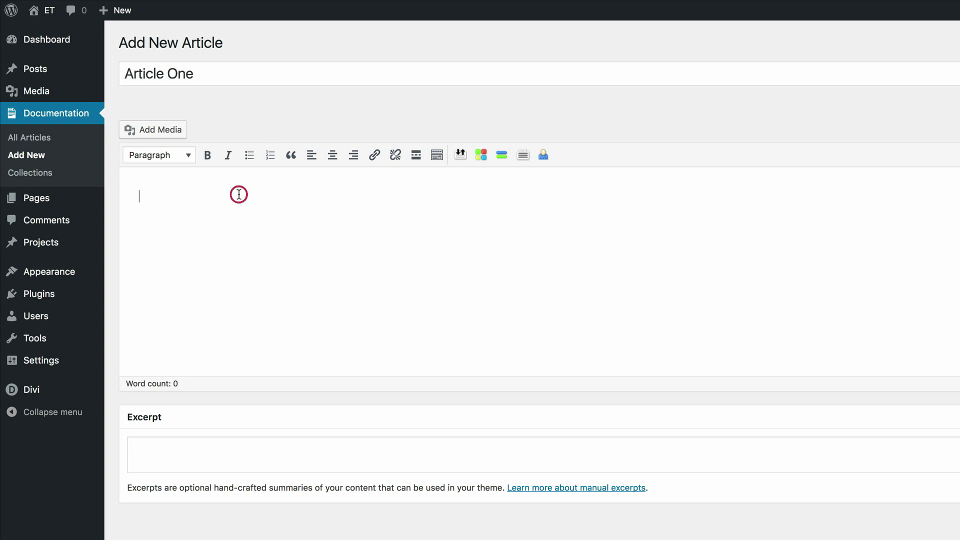
pyautogui.write('Lorem ipsum dolor sit amet, consectetuer adipiscing elit. Donec odio. Quisque volutpat mattis eros. Nullam malesuada erat ut turpis. Suspendisse urna nibh, viverra non, semper suscipit, posuere a, pede.  Donec nec justo eget felis facilisis fermentum. Aliquam porttitor mauris sit amet orci. Aenean dignissim pellentesque felis.  Morbi in sem quis dui placerat ornare. Pellentesque odio nisi, euismod in, pharetra a, ultricies in, diam. Sed arcu. Cras consequat.  Praesent dapibus, neque id cursus faucibus, tortor neque egestas augue, eu vulputate magna eros eu erat. Aliquam erat volutpat. Nam dui mi, tincidunt quis, accumsan porttitor, facilisis luctus, metus.')
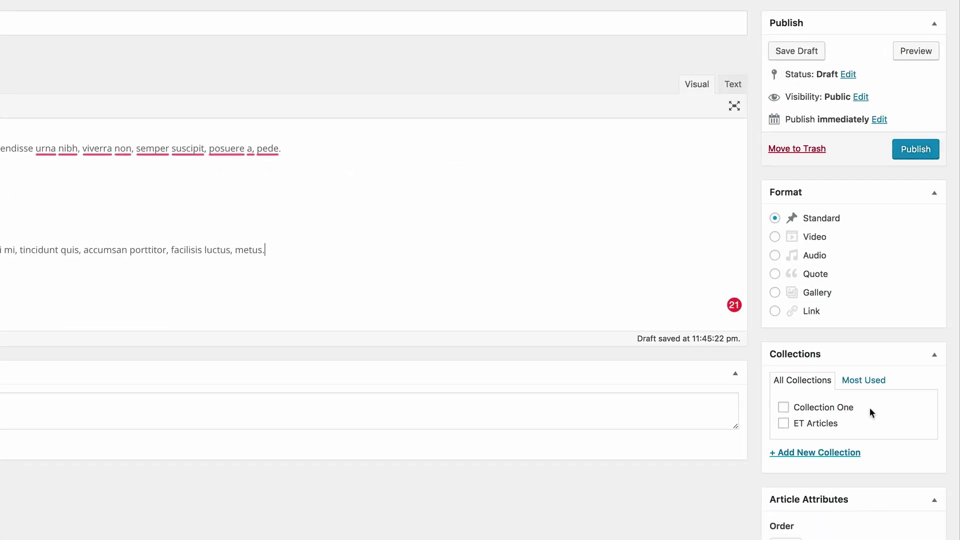
# File Article One under the ET Articles collection and publish it
pyautogui.click(783, 424)
pyautogui.scroll(-3, 800, 420)
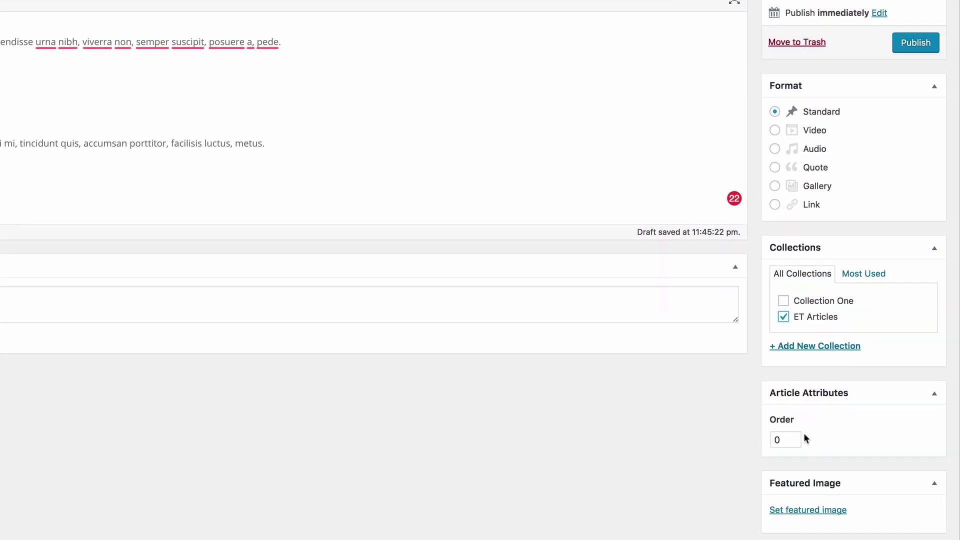
pyautogui.scroll(-2, 802, 434)
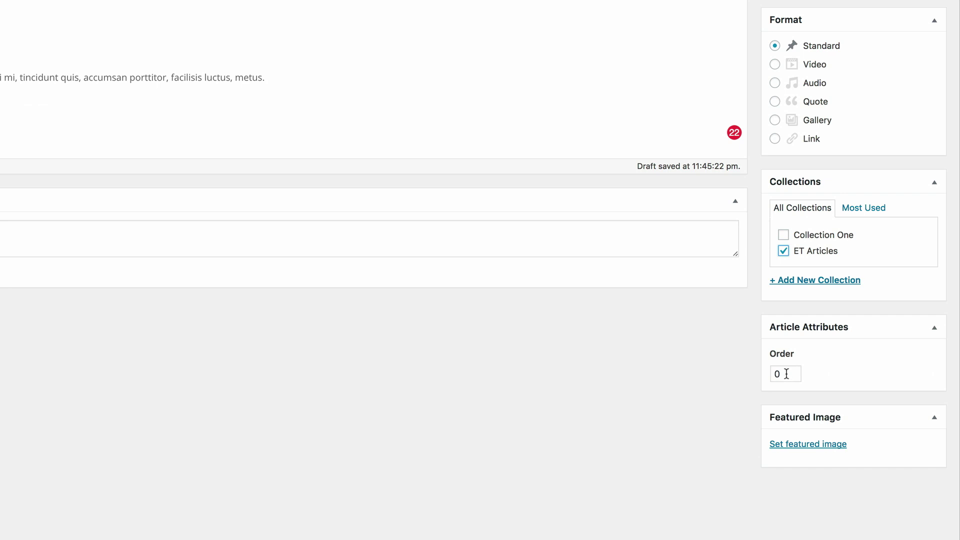
pyautogui.scroll(5, 788, 379)
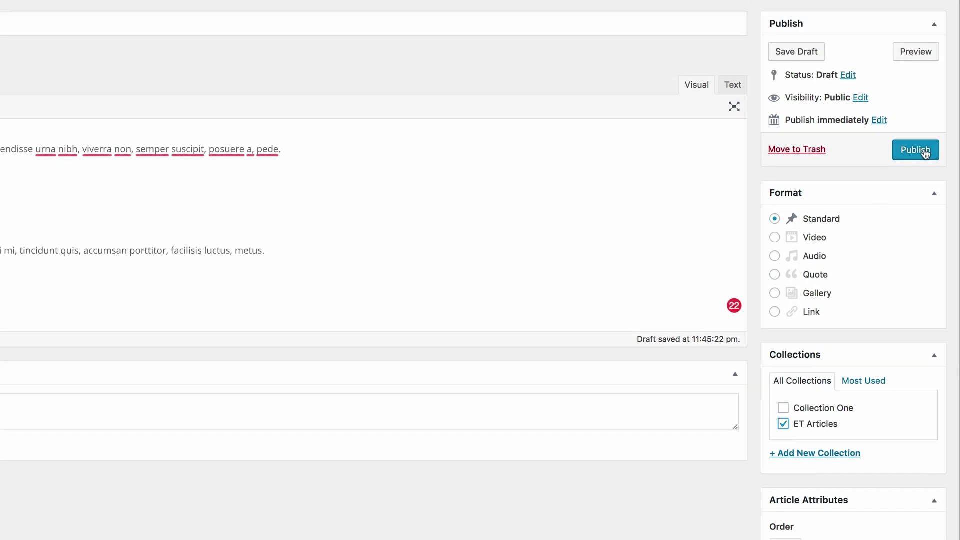
pyautogui.click(924, 155)
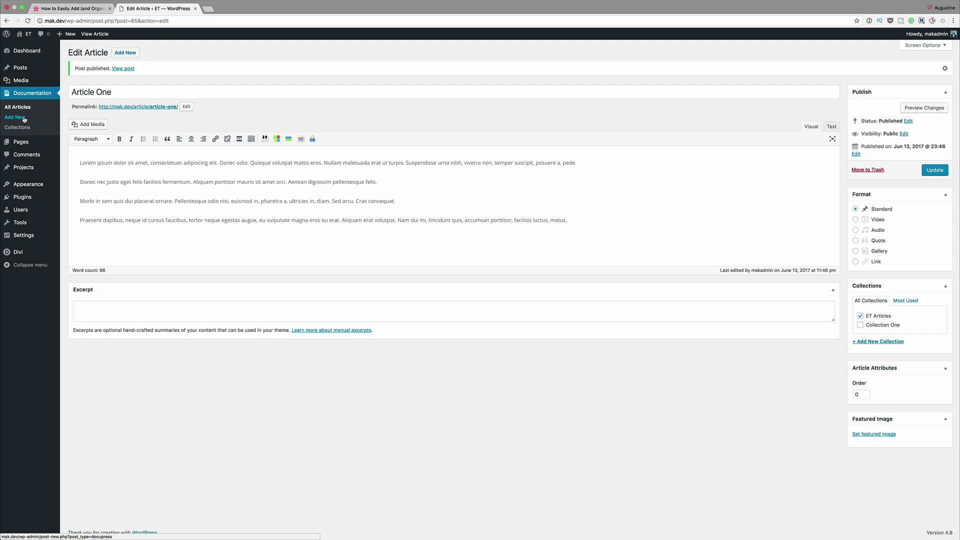
pyautogui.click(23, 118)
# Publish 'Article Two' with pasted body text, filed in ET Articles with order 1
pyautogui.write('A')
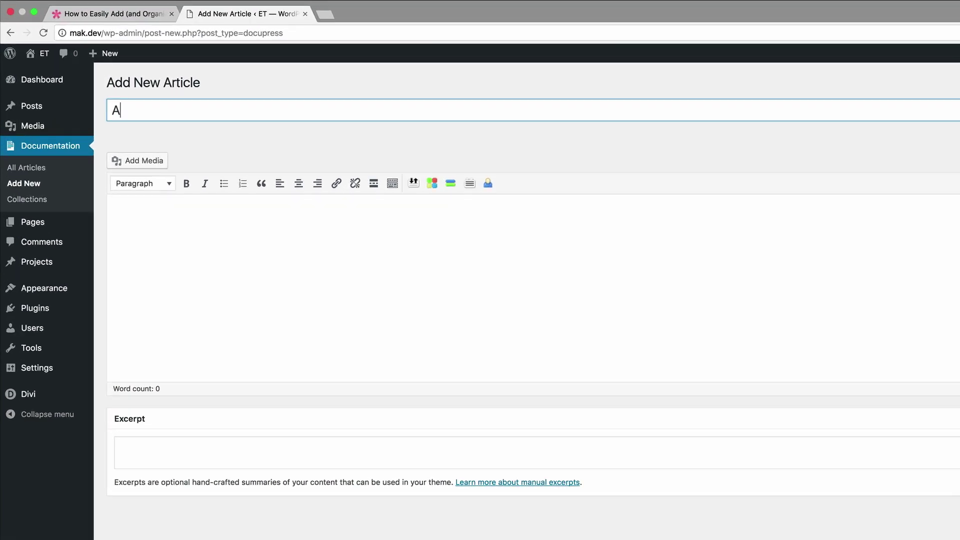
pyautogui.write('rticle Two')
pyautogui.click(200, 222)
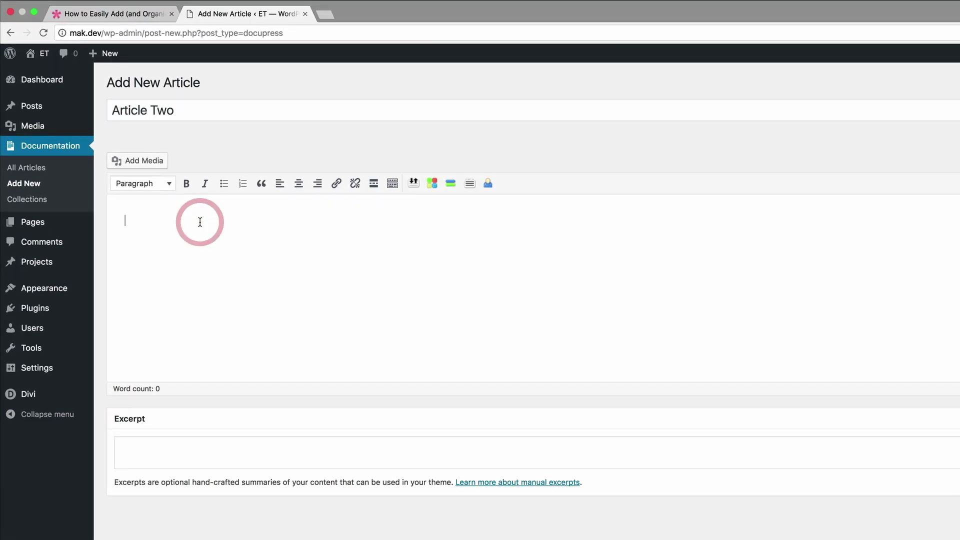
pyautogui.write('Lorem ipsum dolor sit amet, consectetuer adipiscing elit. Donec odio. Quisque volutpat mattis eros. Nullam malesuada erat ut turpis. Suspendisse urna nibh, viverra non, semper suscipit, posuere a, pede. Donec nec justo eget felis facilisis fermentum. Aliquam porttitor mauris sit amet orci. Aenean dignissim pellentesque felis. Morbi in sem quis dui placerat ornare. Pellentesque odio nisi, euismod in, pharetra a, ultricies in, diam. Sed arcu. Cras consequat. Praesent dapibus, neque id cursus faucibus, tortor neque egestas augue, eu vulputate magna eros eu erat. Aliquam erat volutpat. Nam dui mi, tincidunt quis, accumsan porttitor, facilisis luctus, metus.')
pyautogui.click(959, 464)
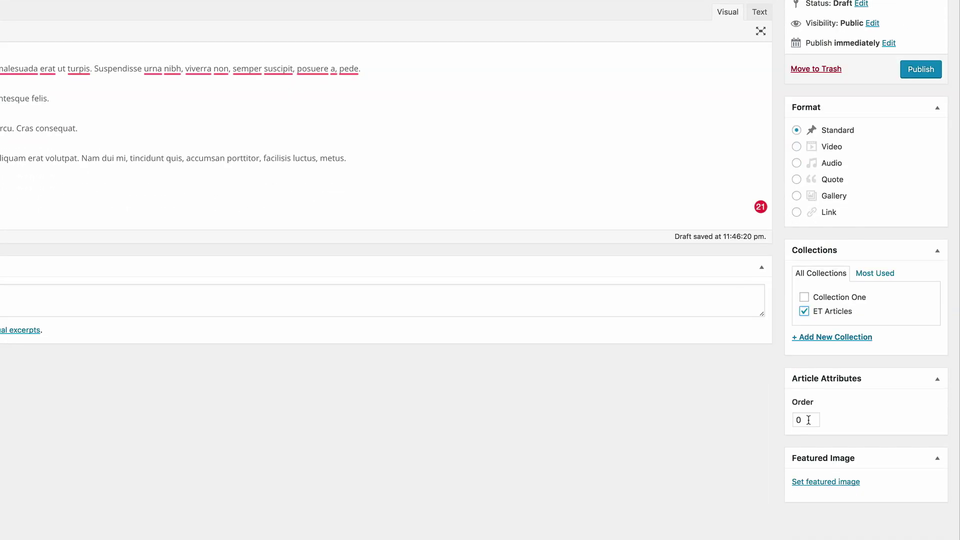
pyautogui.click(795, 539)
pyautogui.write('1')
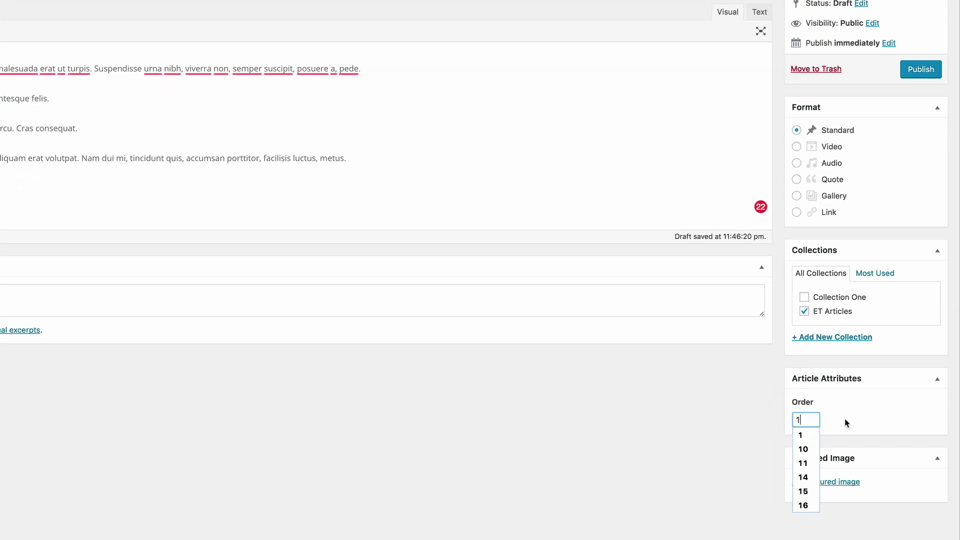
pyautogui.click(916, 76)
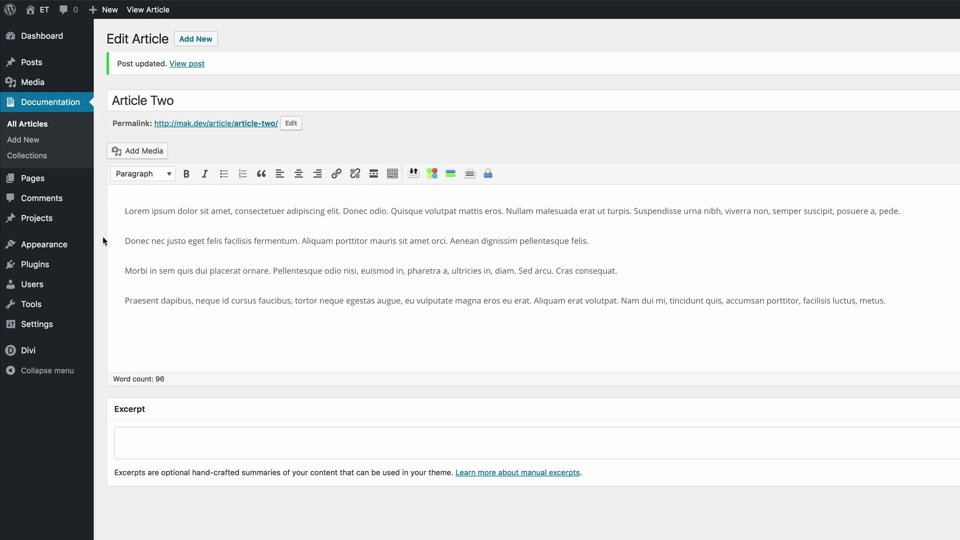
pyautogui.moveTo(90, 251)
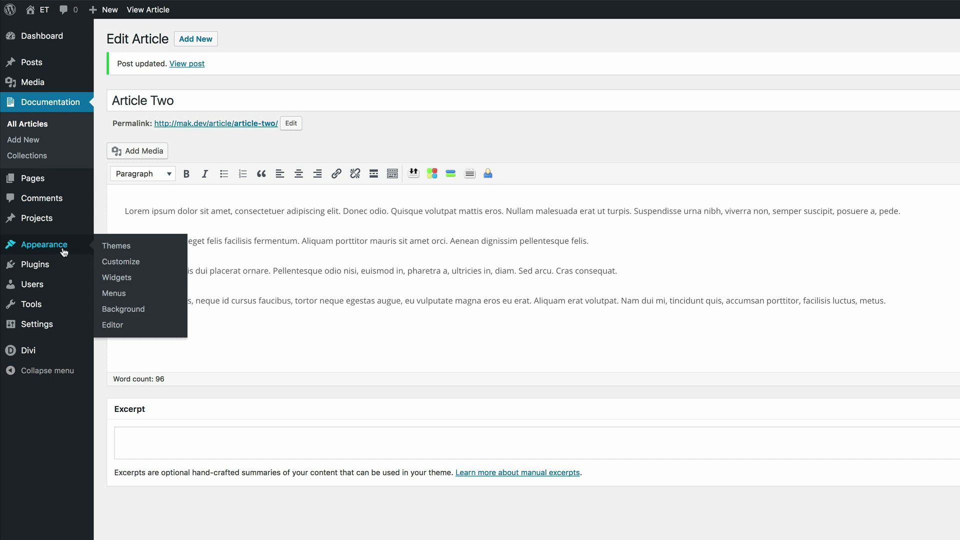
# Create a widget area named 'DocuPress' and drag the DocuPress Articles widget into it
pyautogui.click(117, 278)
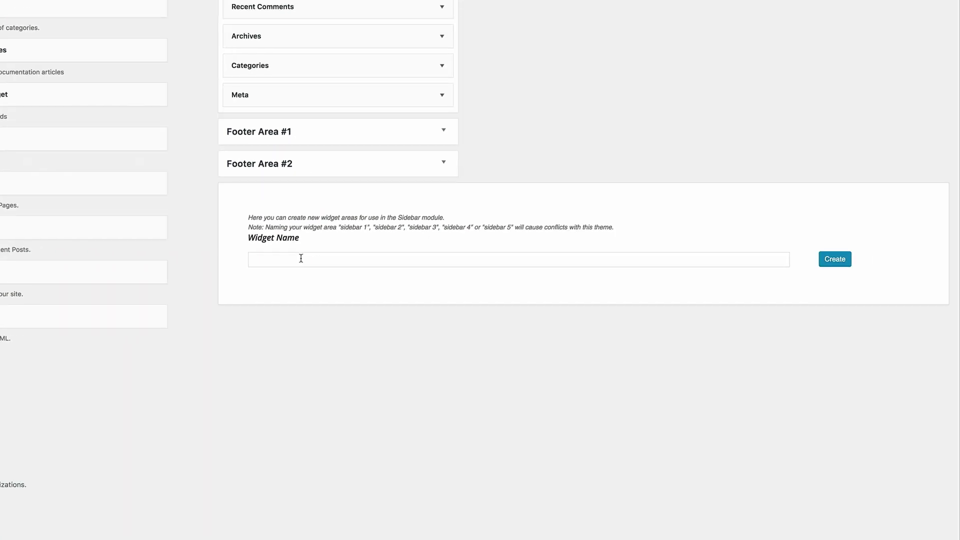
pyautogui.click(301, 259)
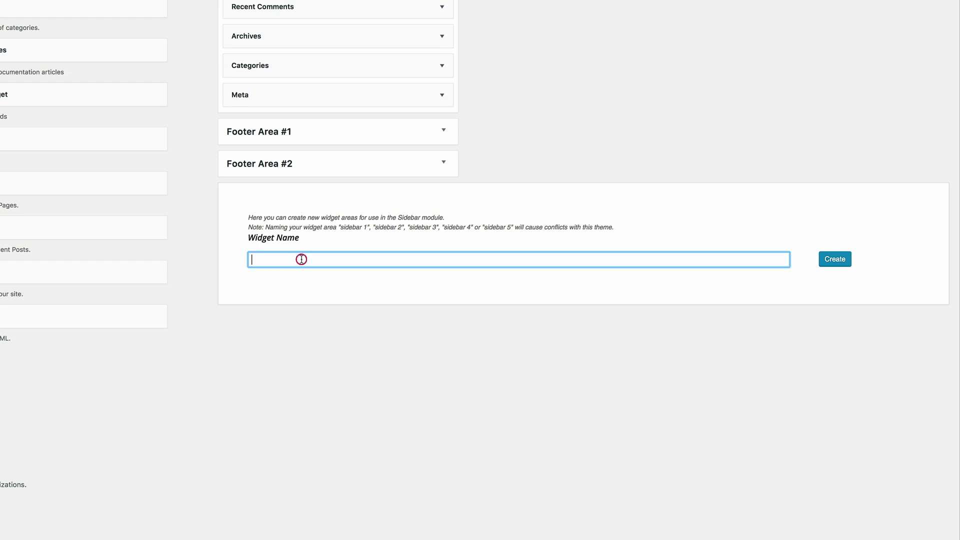
pyautogui.write('DocuPress')
pyautogui.click(843, 261)
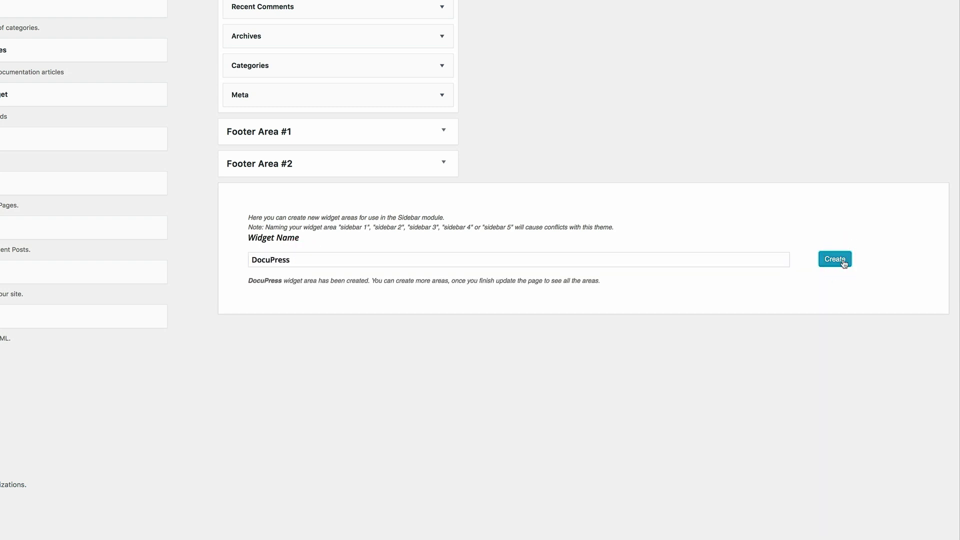
pyautogui.press('super+r')
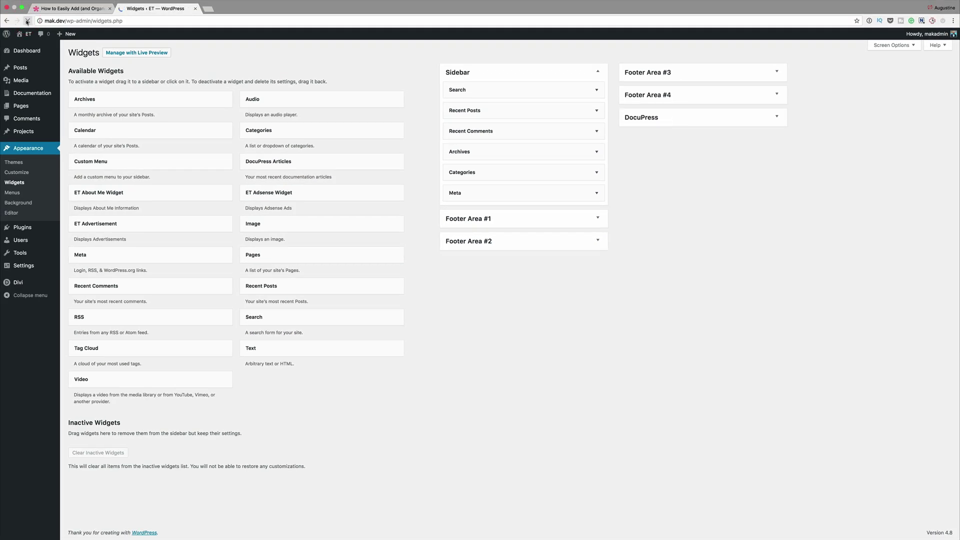
pyautogui.click(698, 121)
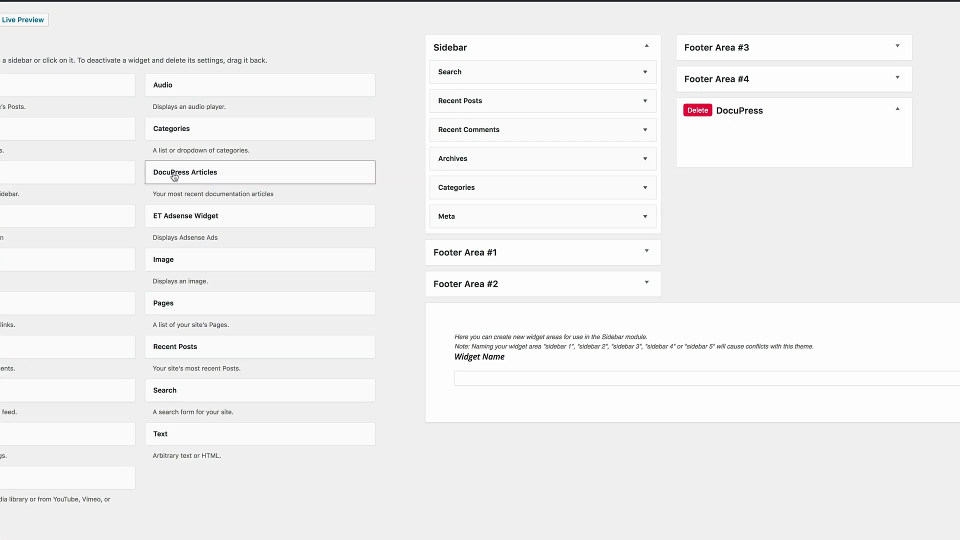
pyautogui.moveTo(174, 177); pyautogui.dragTo(716, 137)
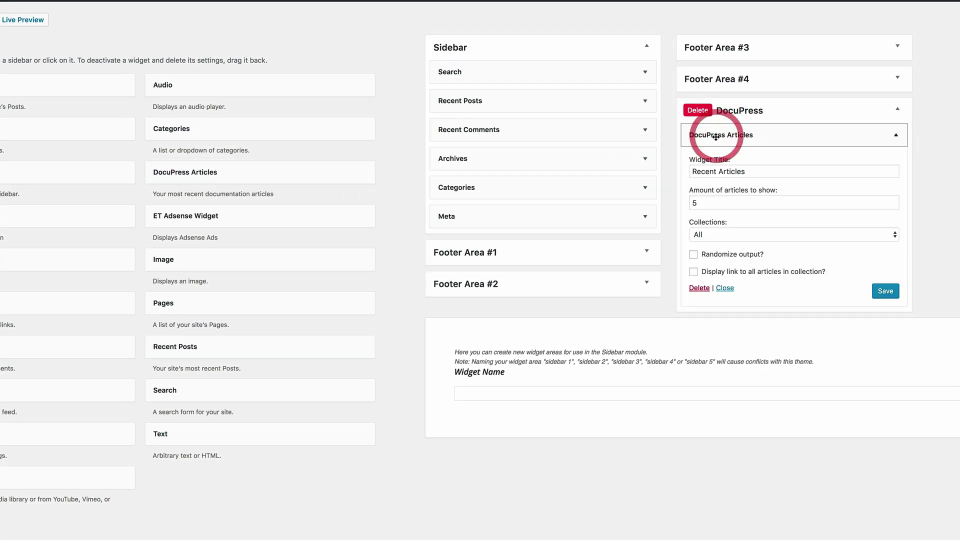
# Retitle the widget 'Documentation', set the article amount to 3, keep Collections as All, and save
pyautogui.tripleClick(747, 171)
pyautogui.click(721, 171)
pyautogui.hotkey('alt', 'shift', 'Left')
pyautogui.press('super+a')
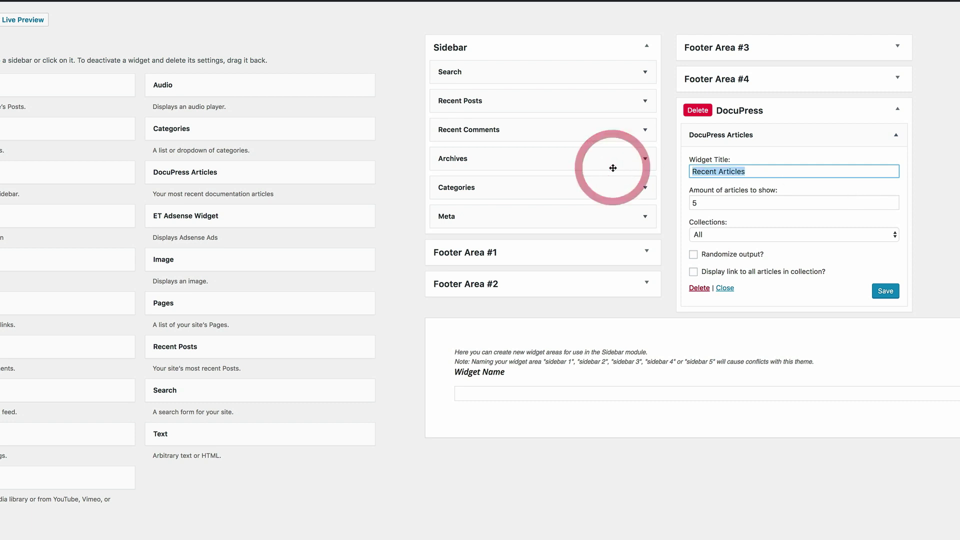
pyautogui.write('Documentation')
pyautogui.click(708, 202)
pyautogui.doubleClick(693, 202)
pyautogui.write('3')
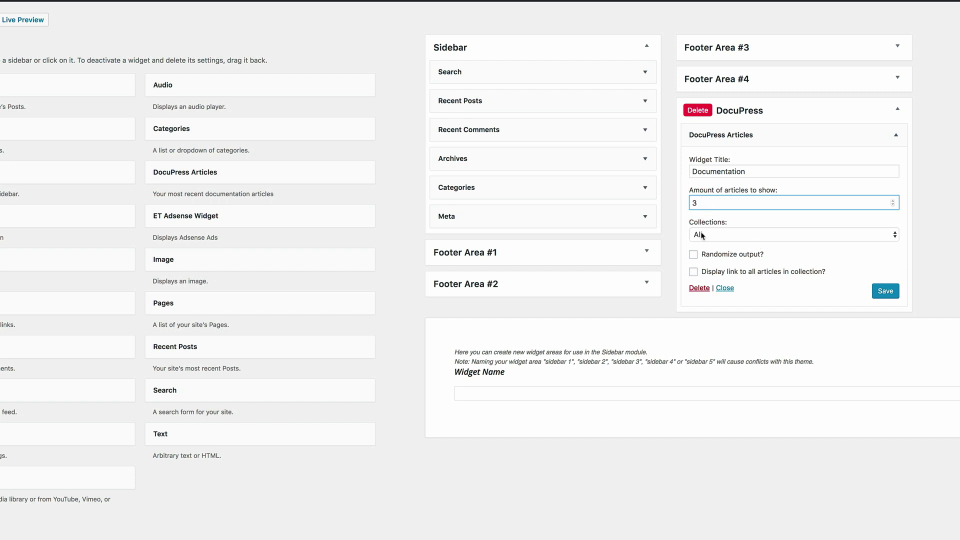
pyautogui.click(726, 235)
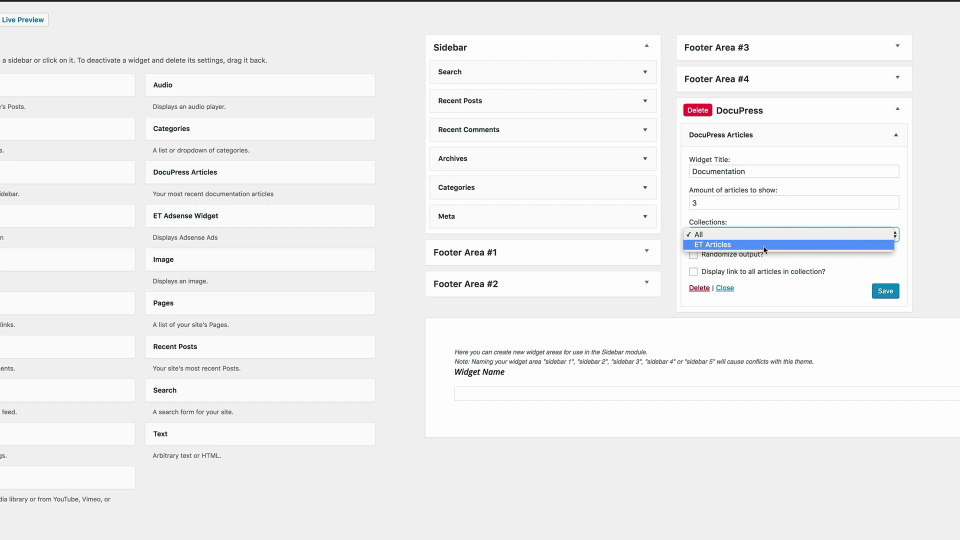
pyautogui.click(787, 261)
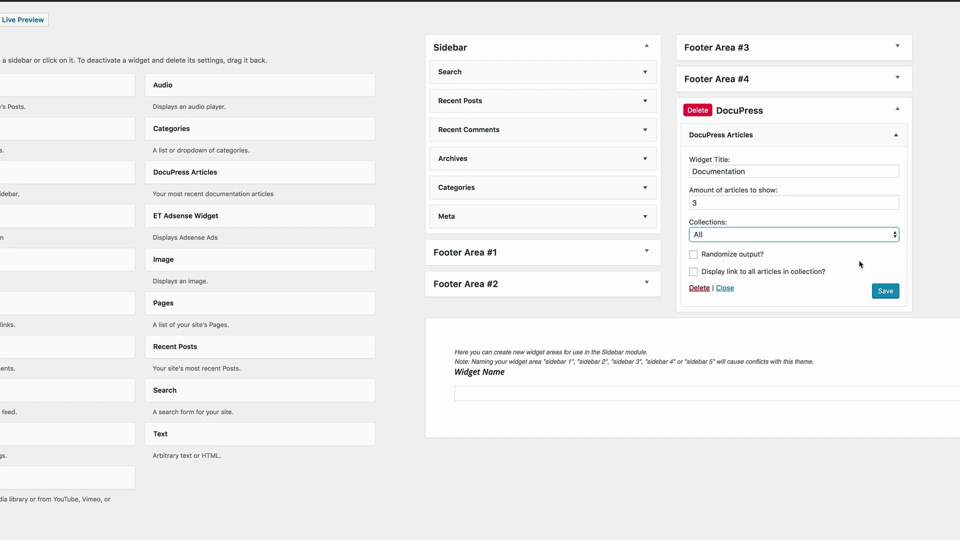
pyautogui.click(885, 292)
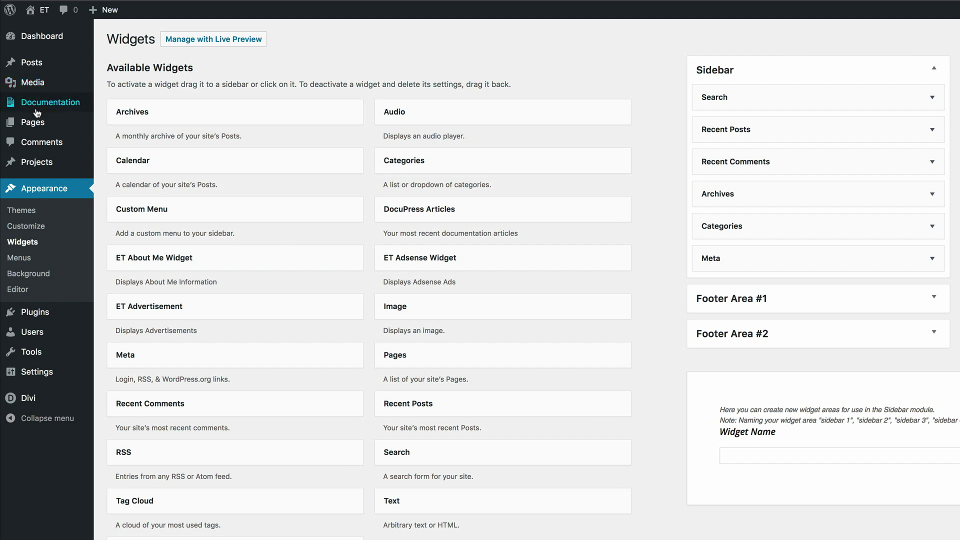
# Open the About page from All Pages and switch it to the Divi Builder
pyautogui.moveTo(35, 124)
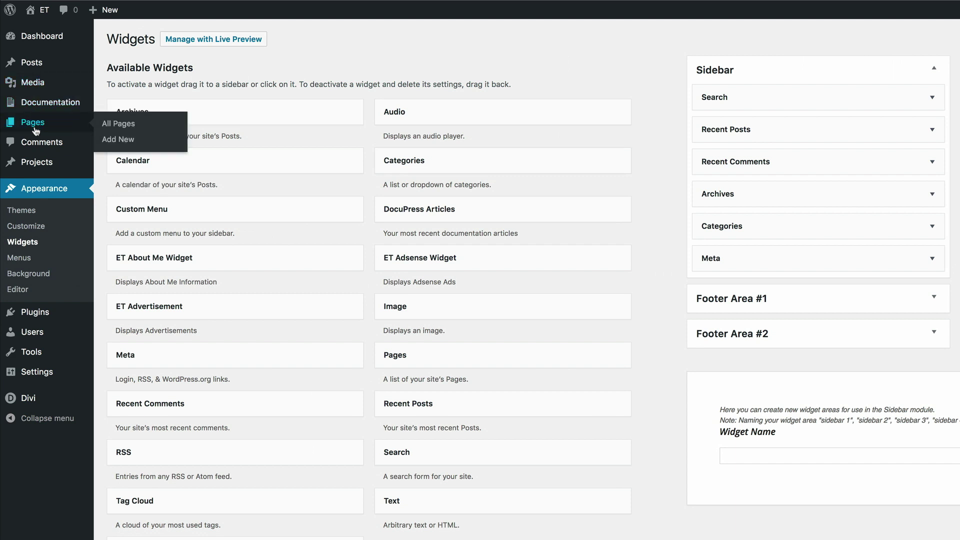
pyautogui.click(124, 143)
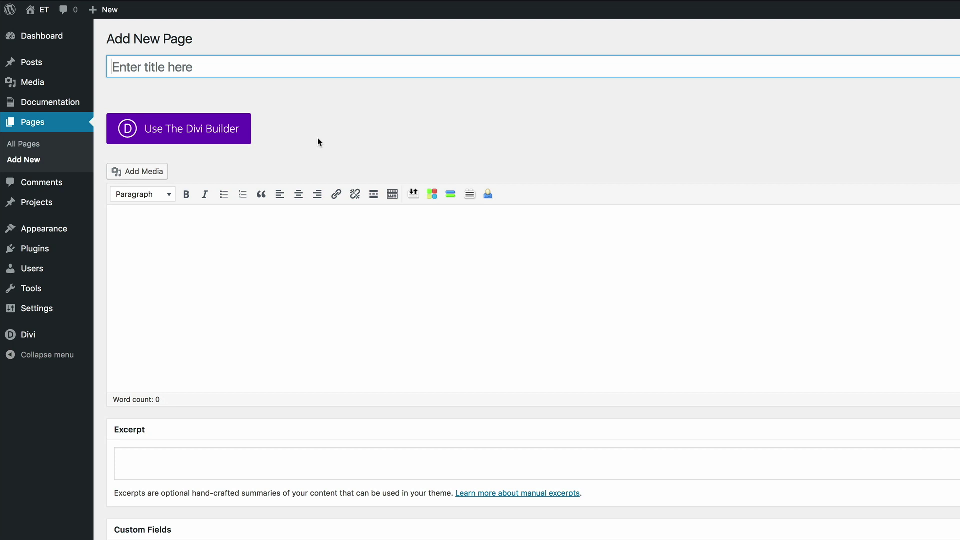
pyautogui.click(24, 144)
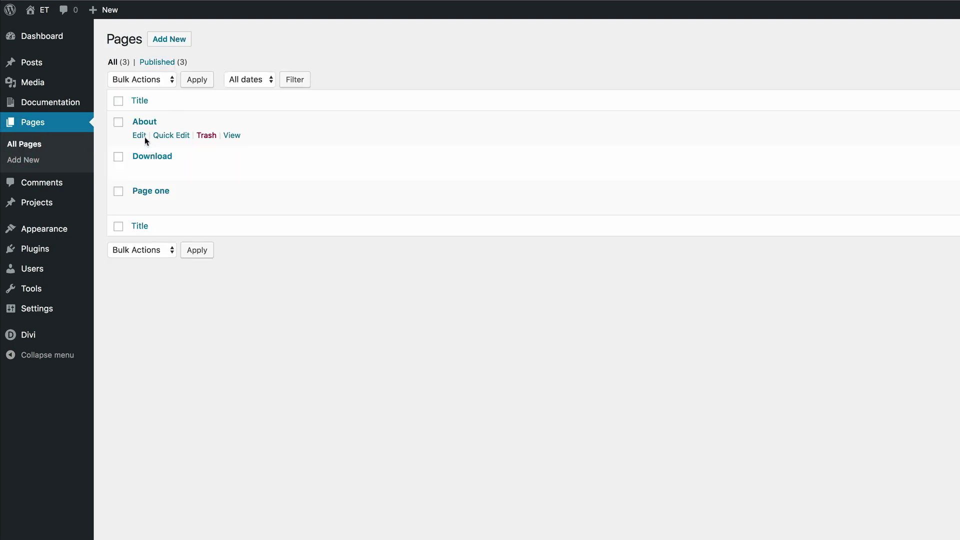
pyautogui.click(140, 136)
pyautogui.click(192, 131)
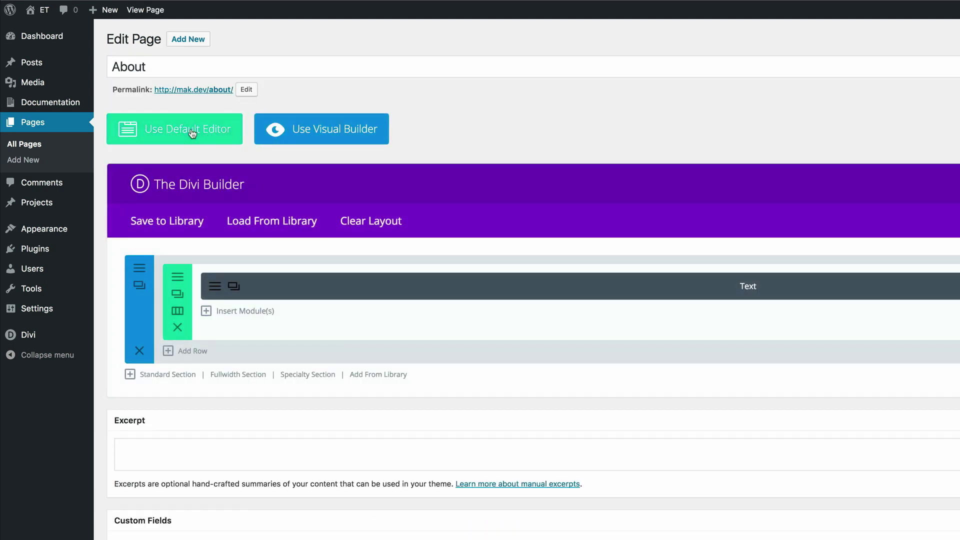
# Add a Sidebar module set to the DocuPress widget area, then update and view the About page
pyautogui.click(255, 310)
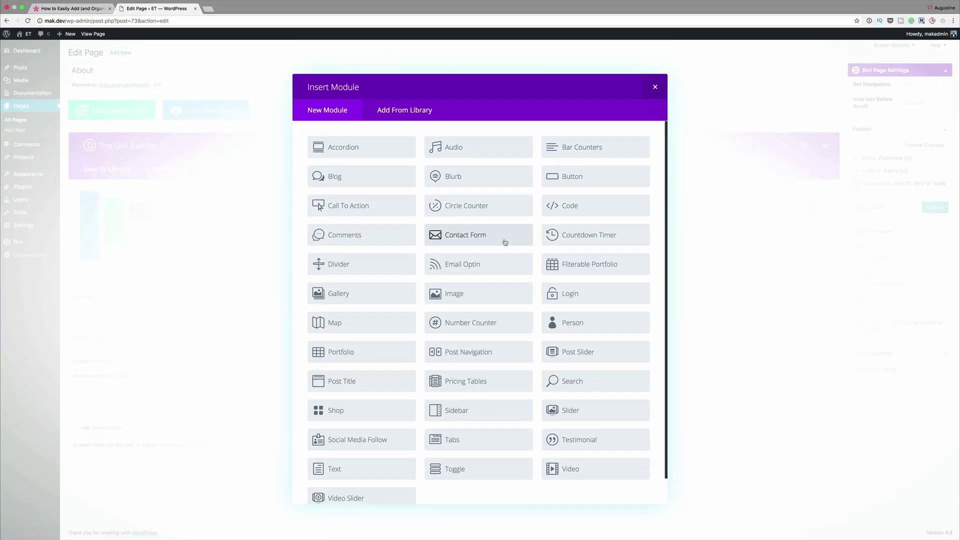
pyautogui.click(465, 410)
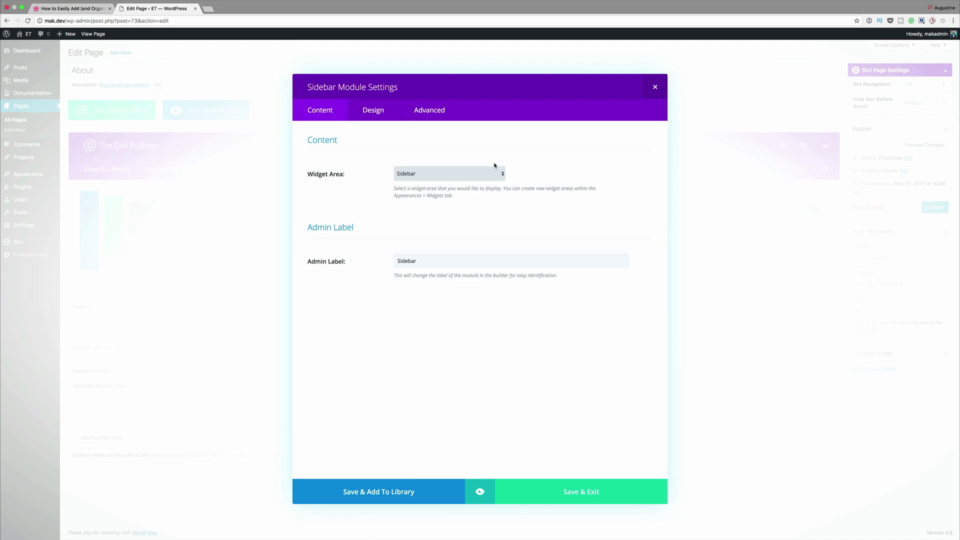
pyautogui.click(450, 174)
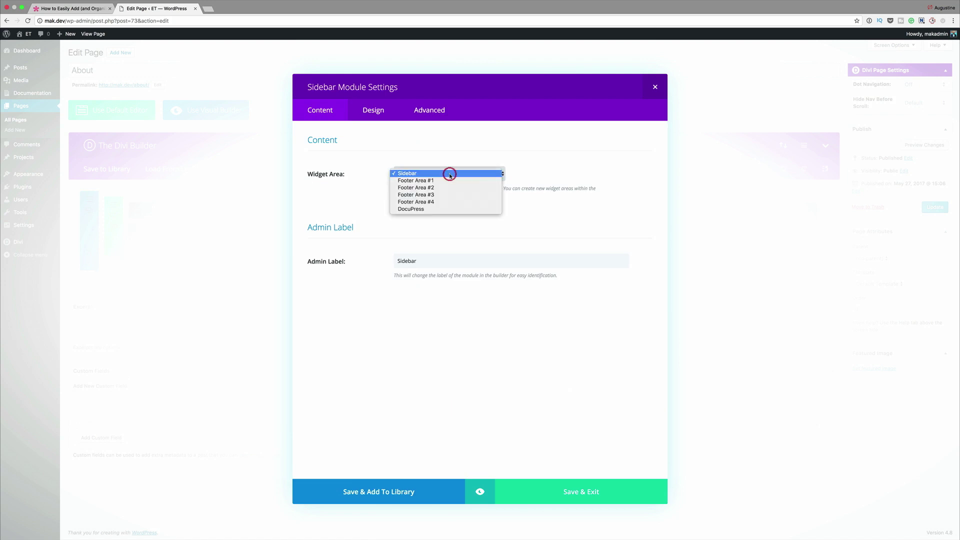
pyautogui.click(421, 209)
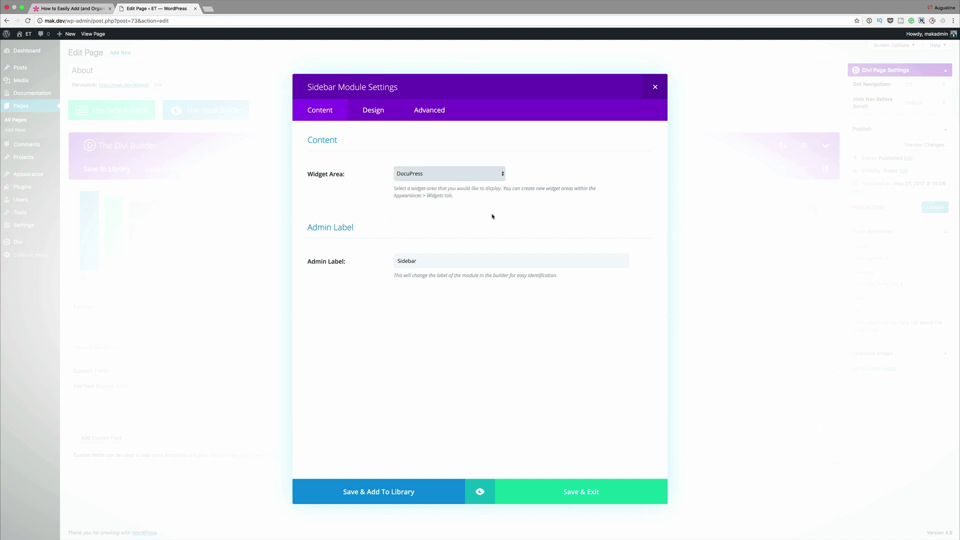
pyautogui.click(582, 492)
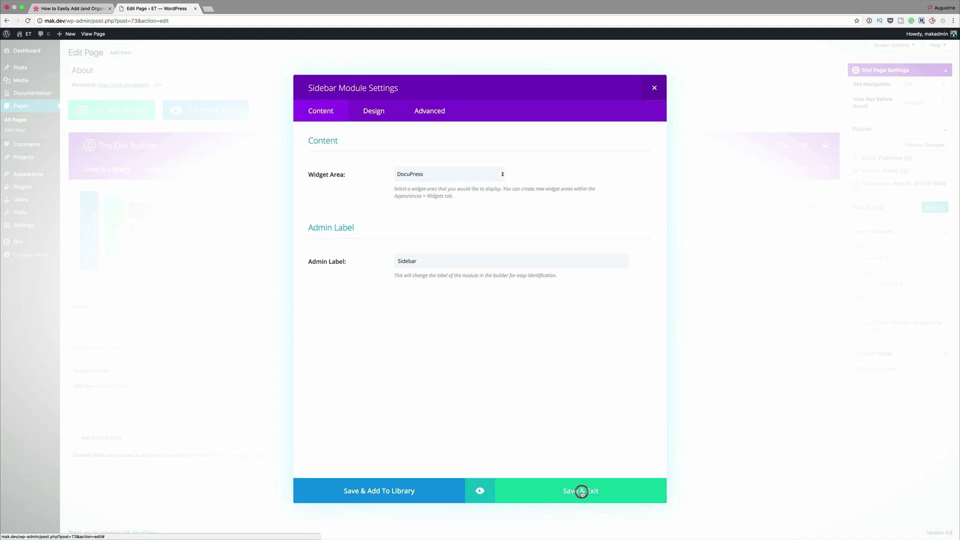
pyautogui.click(934, 207)
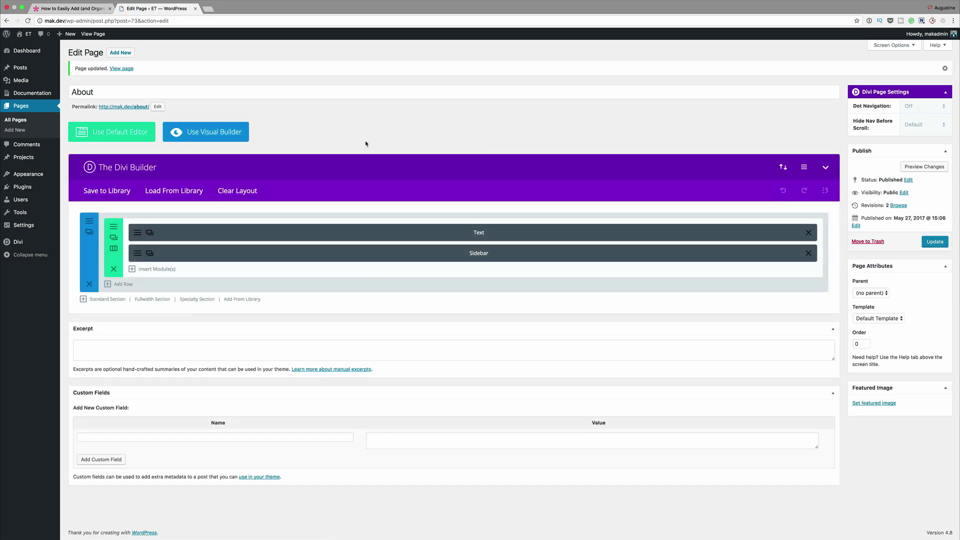
pyautogui.click(123, 69)
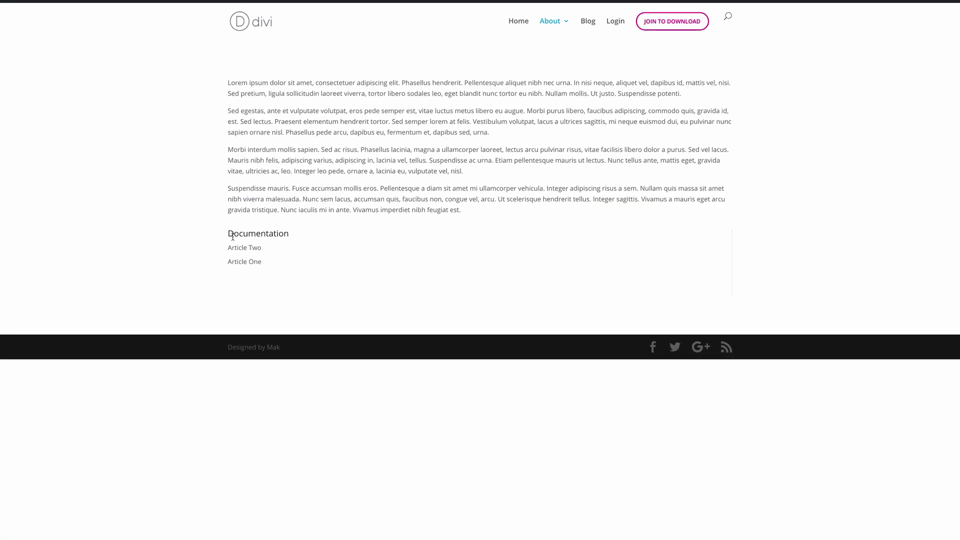
# From the About page's Documentation list, open Article Two and start editing it
pyautogui.moveTo(228, 234); pyautogui.dragTo(290, 233)
pyautogui.click(282, 278)
pyautogui.click(255, 248)
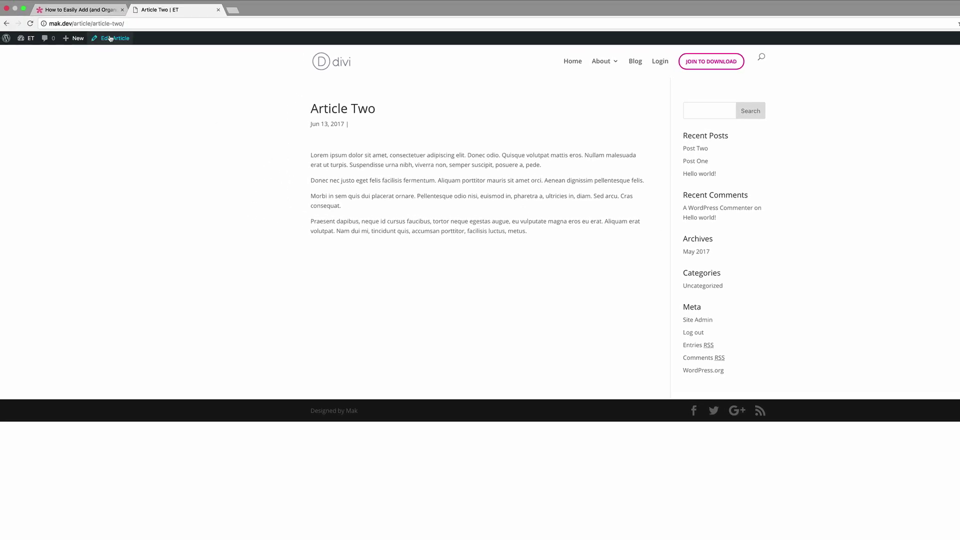
pyautogui.click(112, 40)
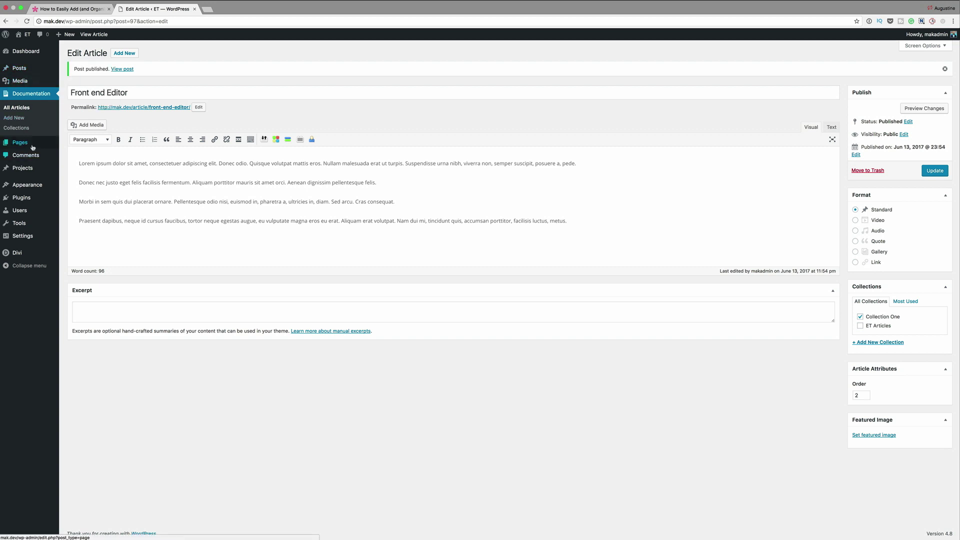
# Open the About page from All Pages, view it live, and launch the Divi Visual Builder
pyautogui.moveTo(29, 144)
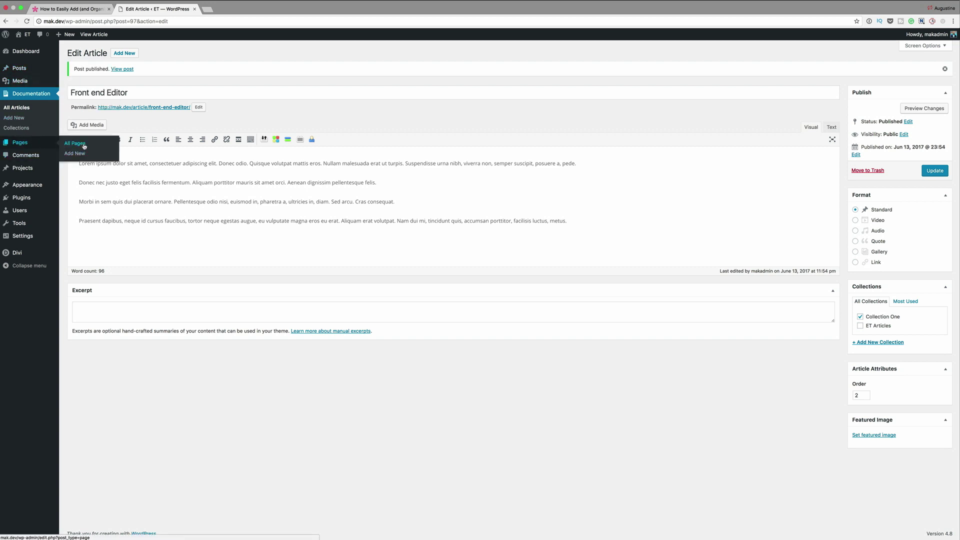
pyautogui.click(80, 145)
pyautogui.click(89, 115)
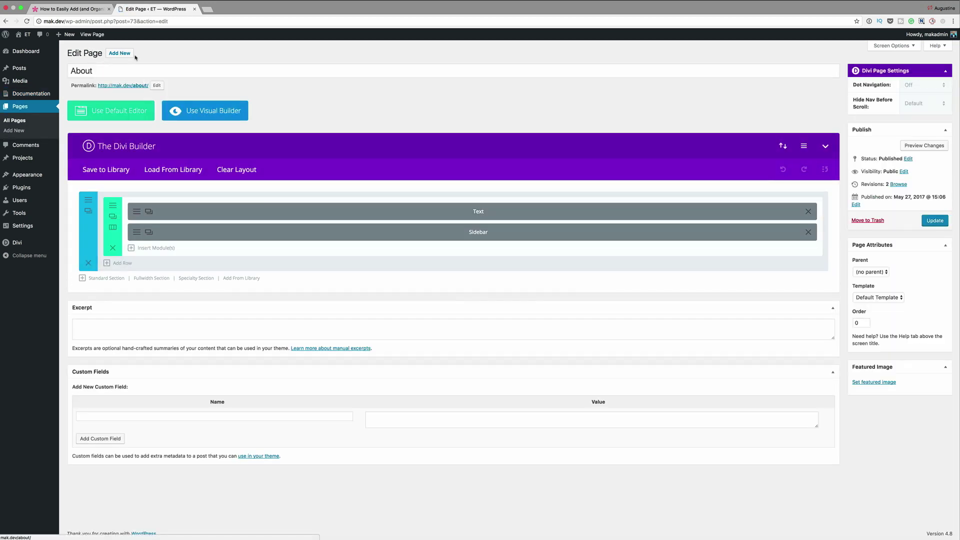
pyautogui.click(129, 86)
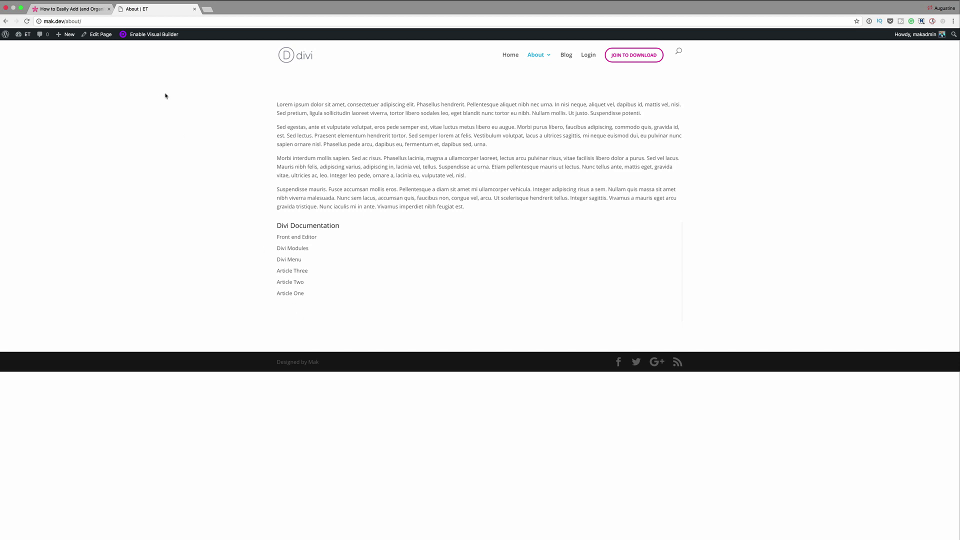
pyautogui.click(153, 36)
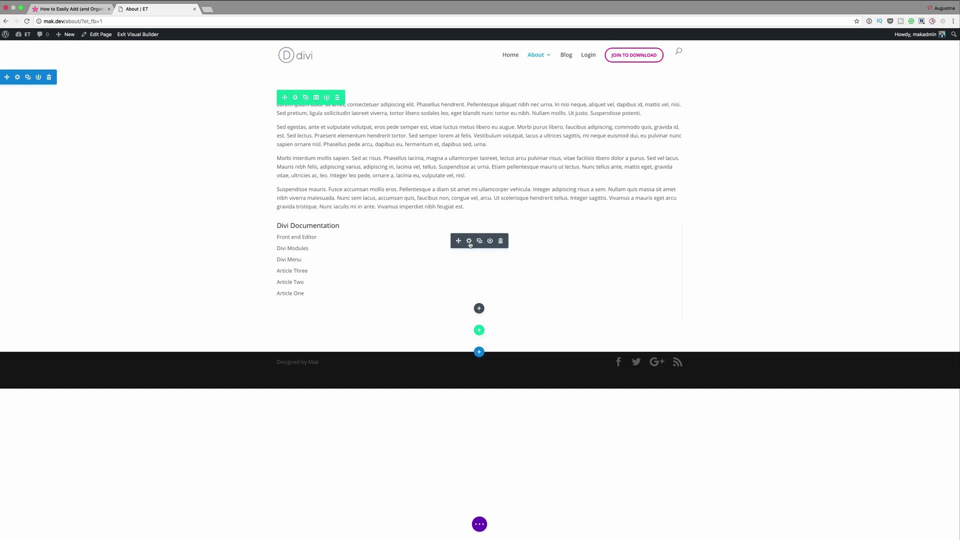
# Style the Sidebar module's header text bold, 21px, red #e02b20 and uppercase
pyautogui.click(469, 242)
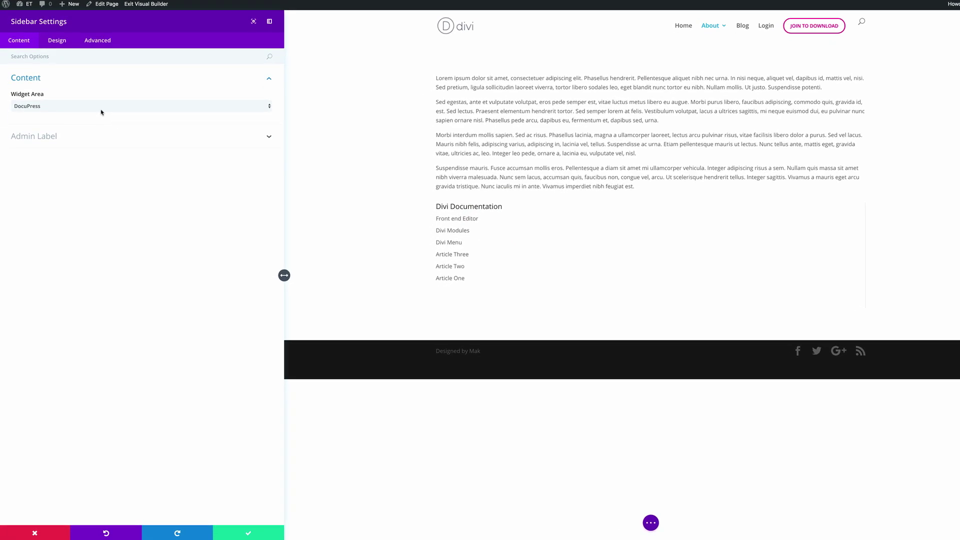
pyautogui.click(58, 33)
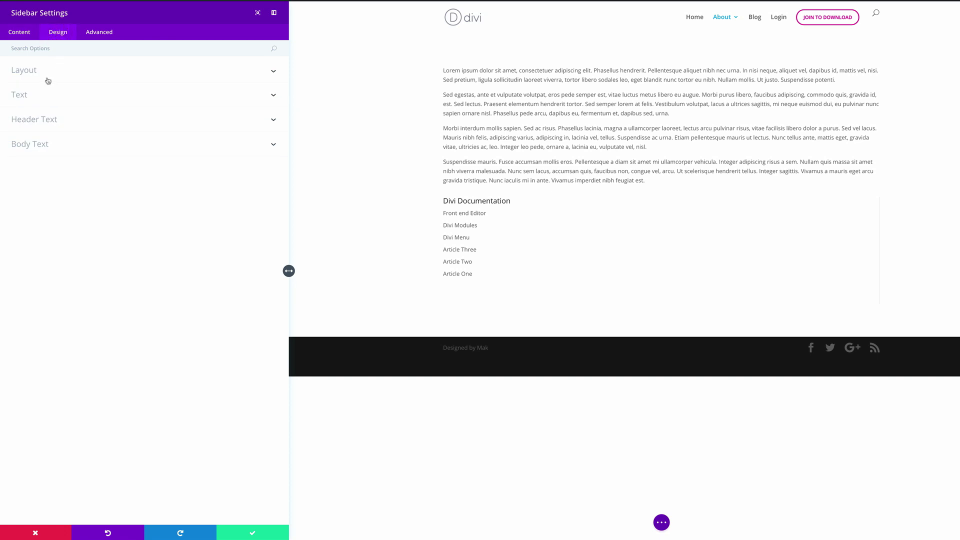
pyautogui.click(28, 119)
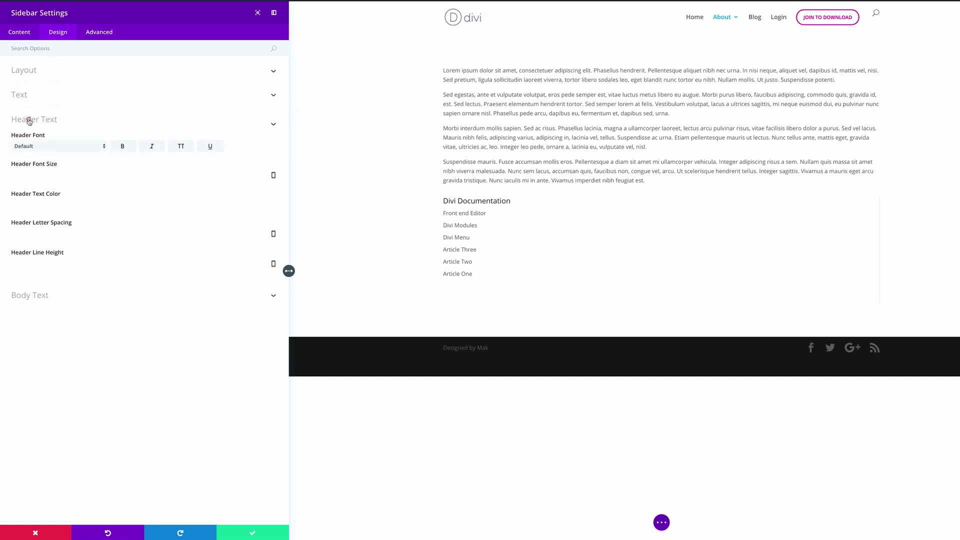
pyautogui.click(125, 151)
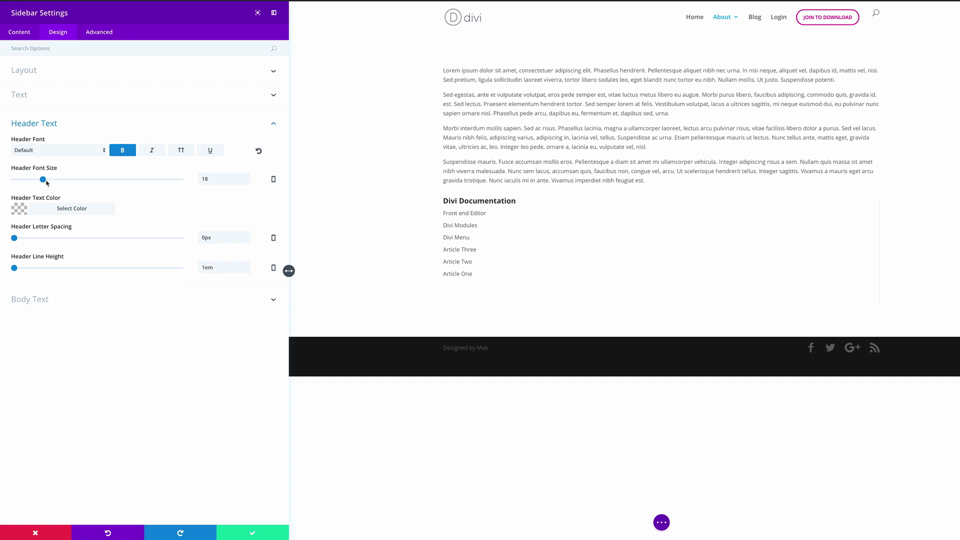
pyautogui.moveTo(43, 181); pyautogui.dragTo(48, 180)
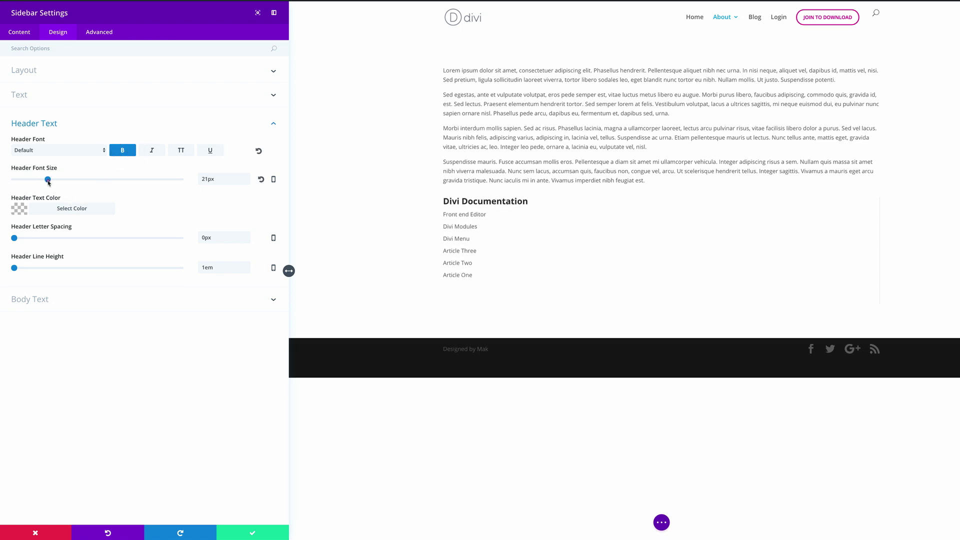
pyautogui.click(20, 209)
pyautogui.click(120, 297)
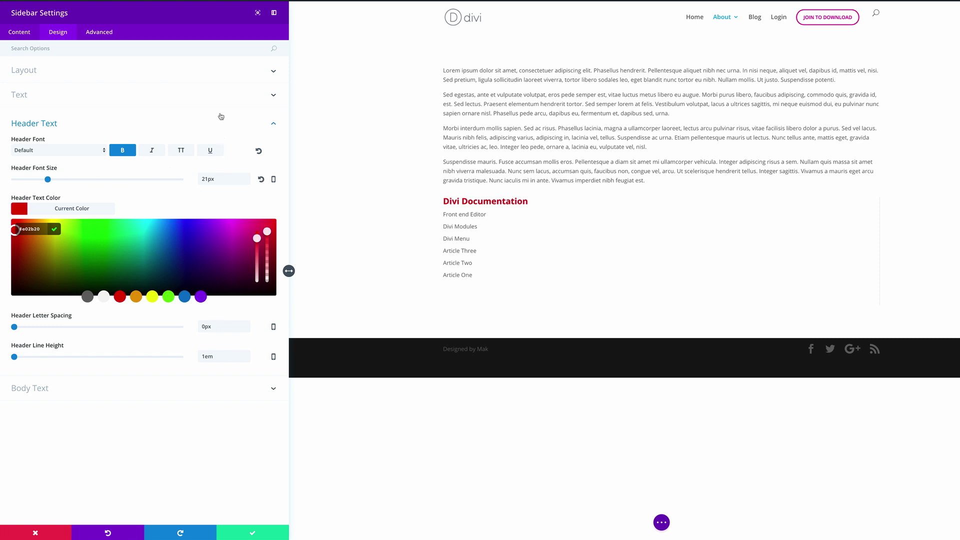
pyautogui.click(181, 150)
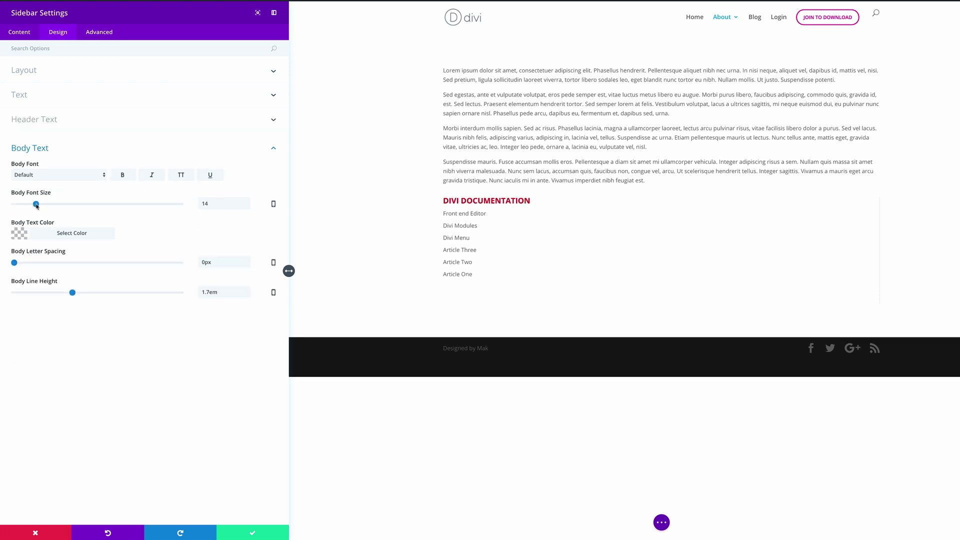
# Set the body text to 16px with 1.8em line height, links not bold, and save
pyautogui.moveTo(36, 205); pyautogui.dragTo(40, 206)
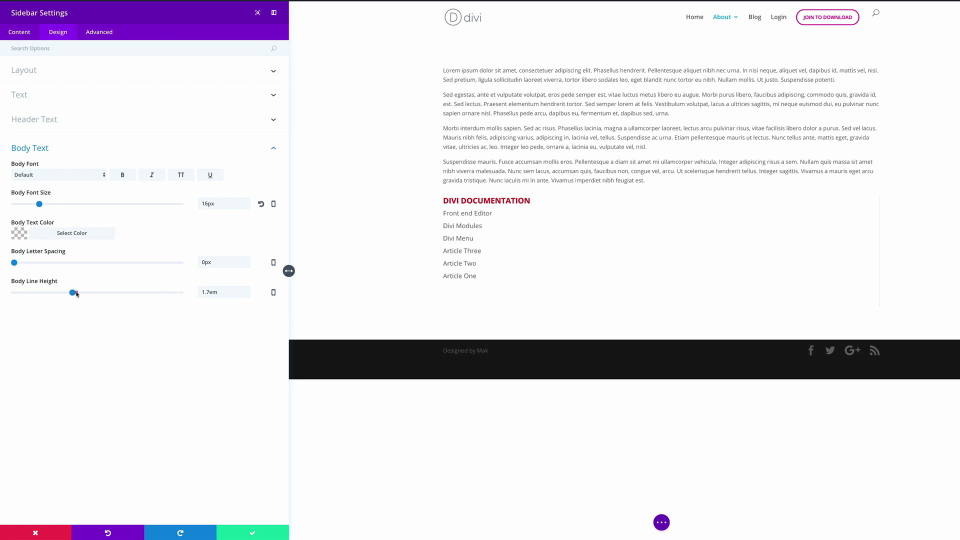
pyautogui.moveTo(76, 294); pyautogui.dragTo(81, 293)
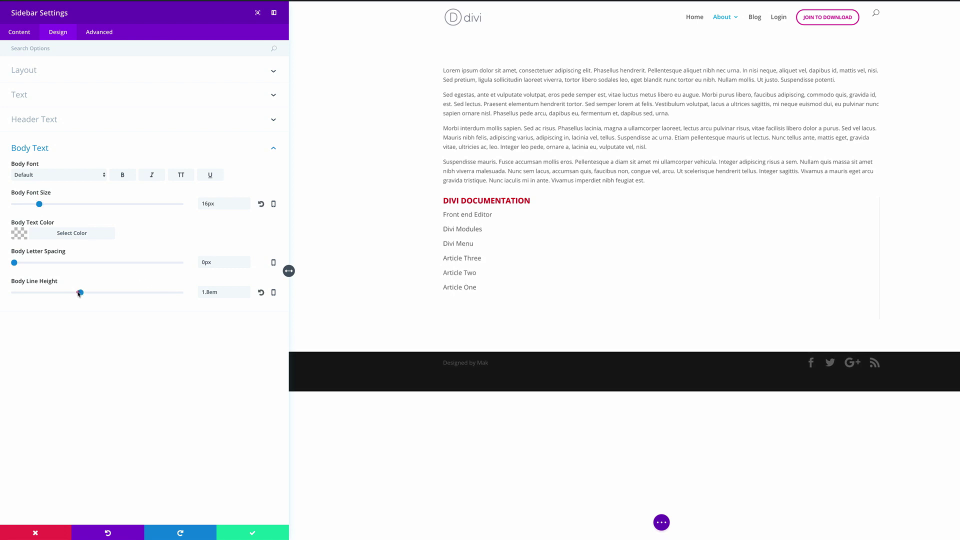
pyautogui.click(122, 175)
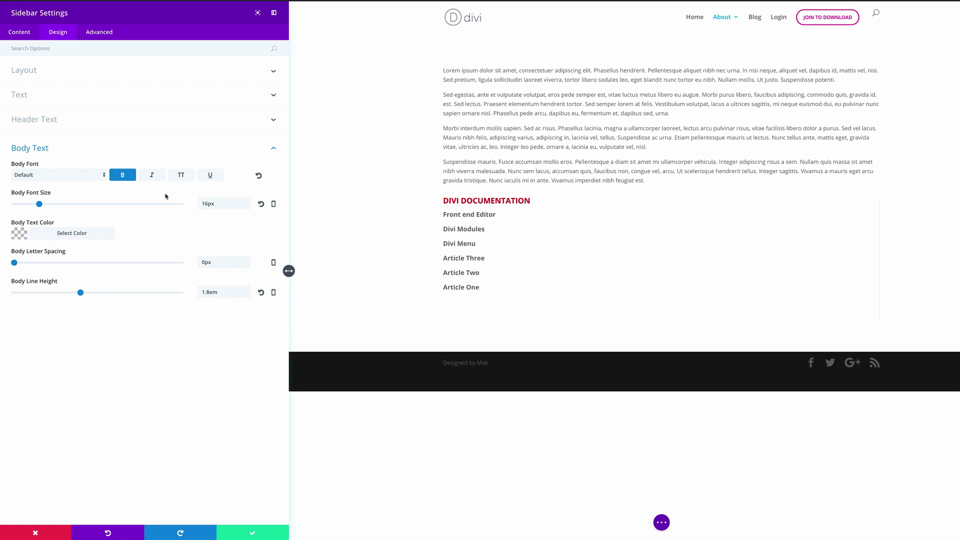
pyautogui.click(122, 176)
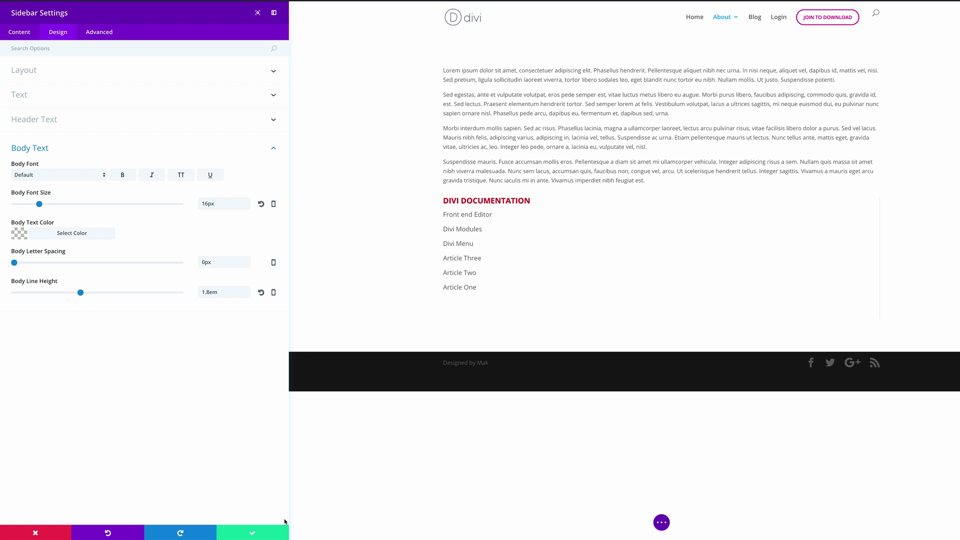
pyautogui.click(256, 533)
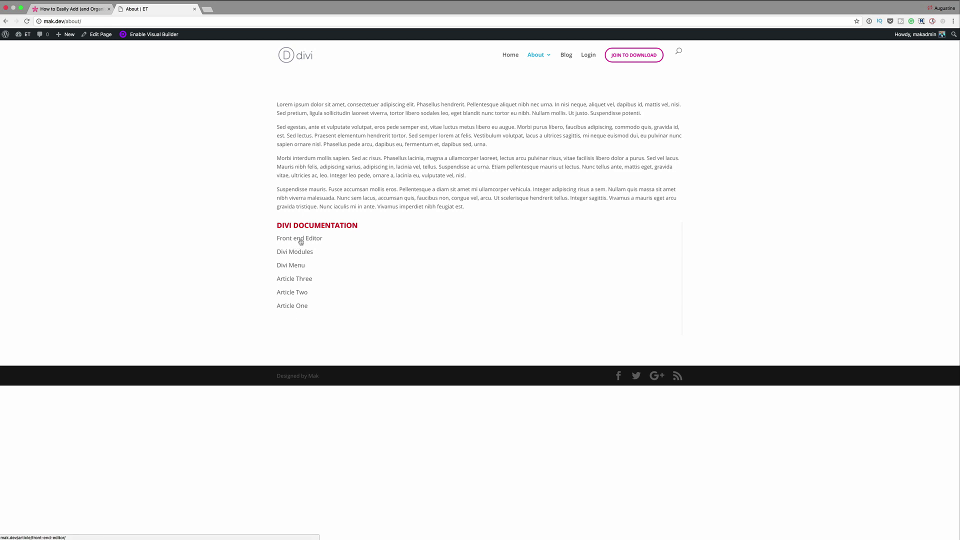
# Follow the Front end Editor link in the Divi Documentation sidebar list
pyautogui.click(301, 239)
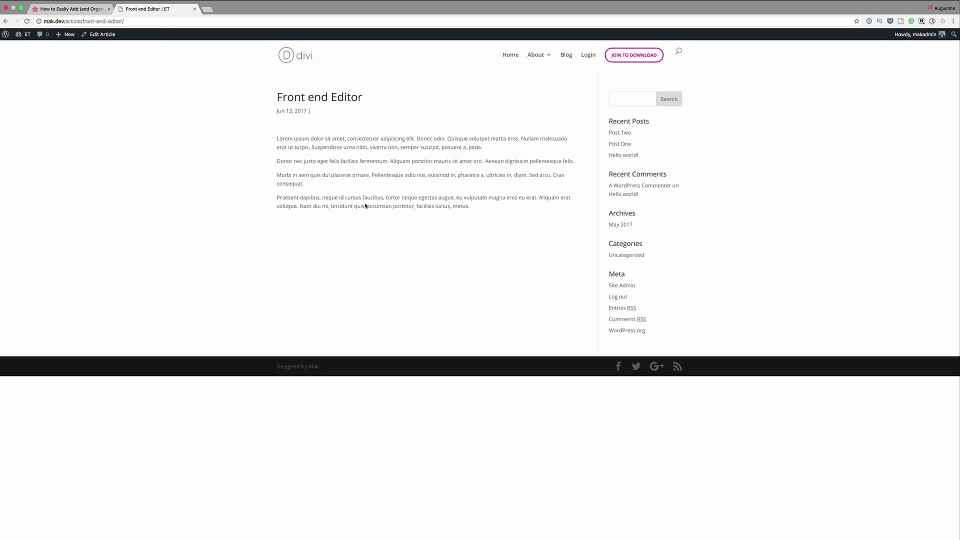